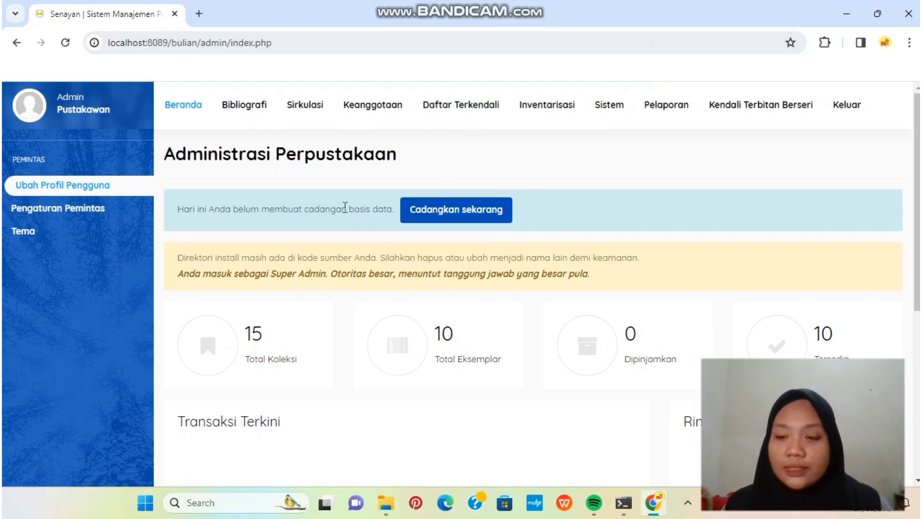
# - Start a new bibliography record in the Bibliografi module
pyautogui.click(251, 106)
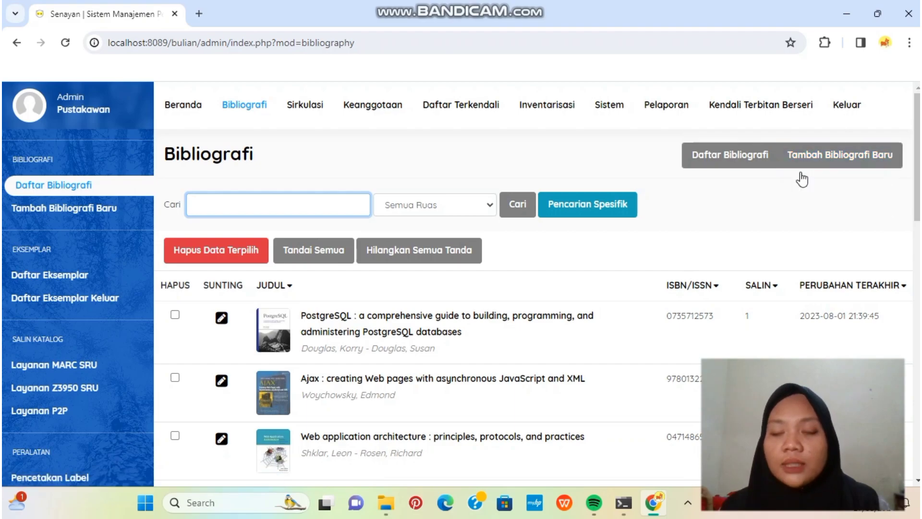
pyautogui.click(836, 160)
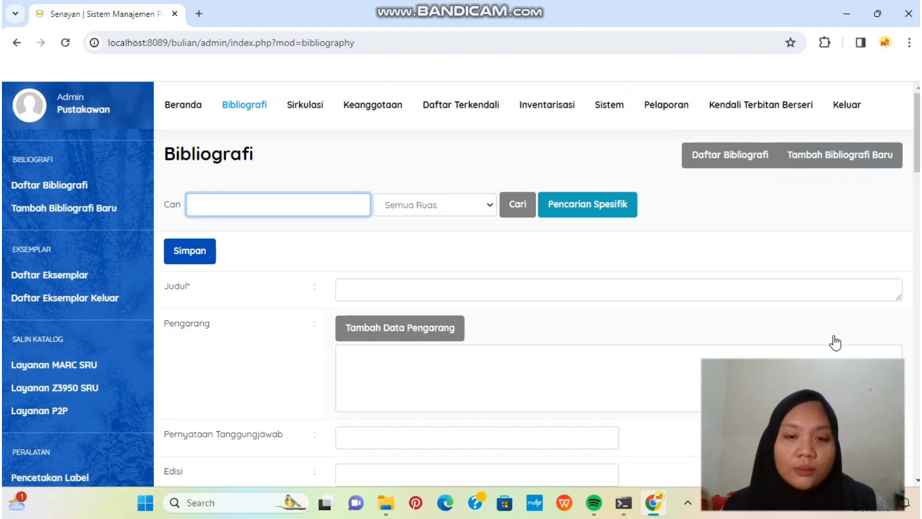
pyautogui.scroll(-10, 533, 283)
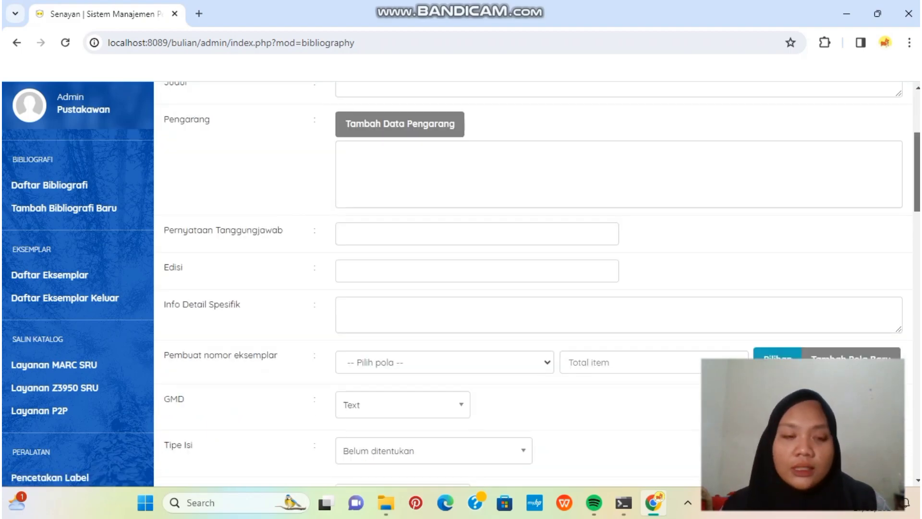
pyautogui.scroll(8, 533, 283)
pyautogui.scroll(3, 533, 283)
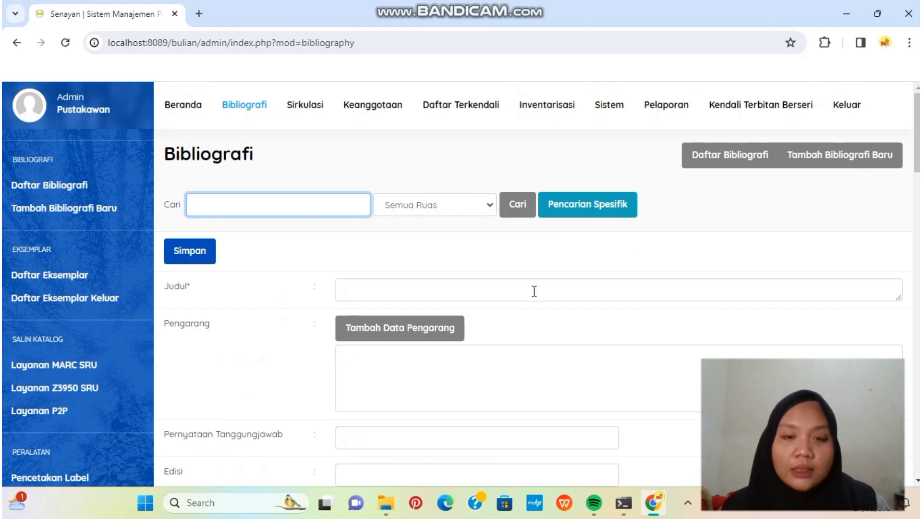
# - Enter "Manakala" as the title (Judul) of the new bibliography record
pyautogui.click(513, 292)
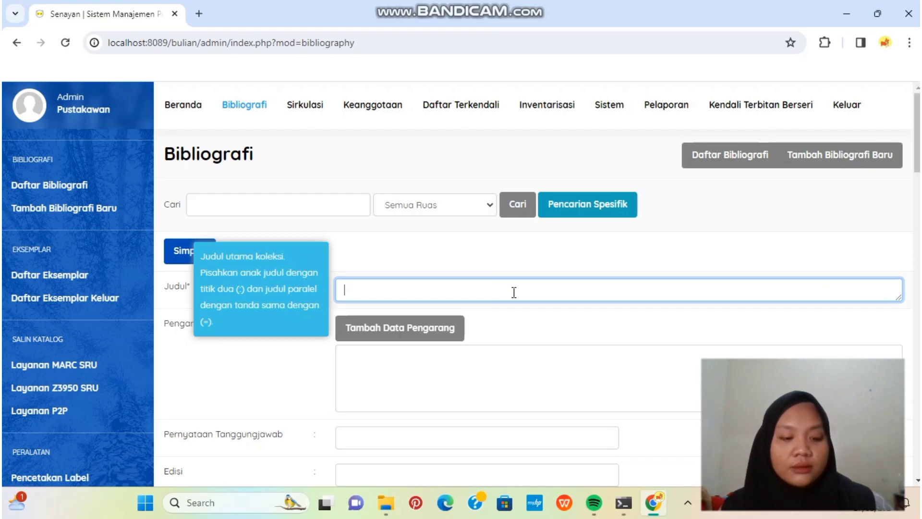
pyautogui.click(513, 292)
pyautogui.write('Ma')
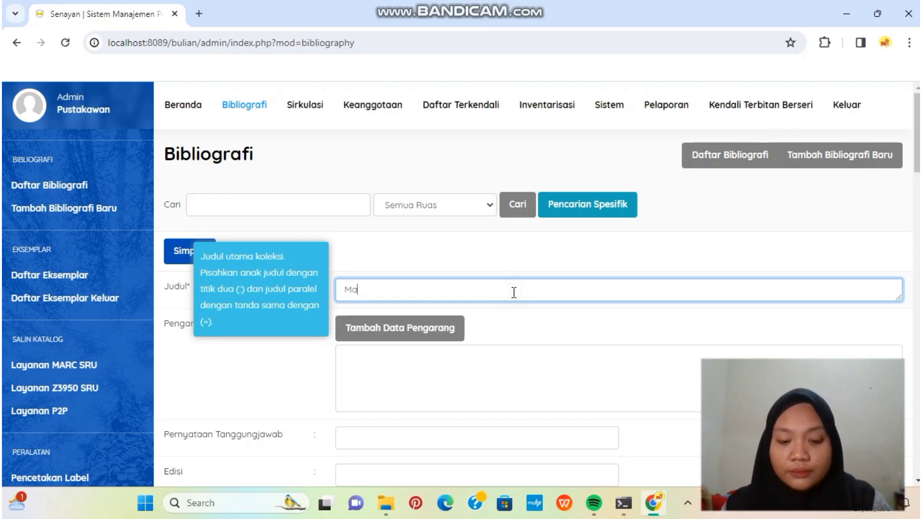
pyautogui.write('nakala')
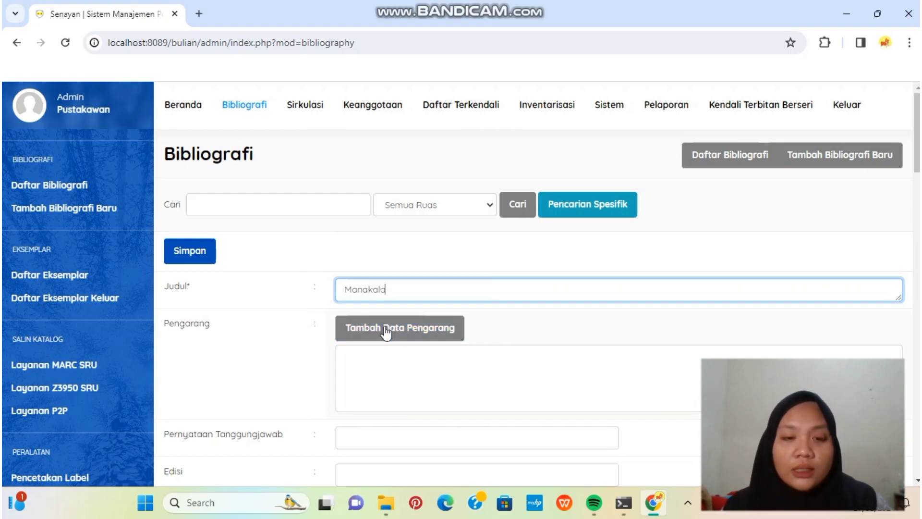
# - Begin adding an author to the record and enter the author's name in Nama Pengarang
pyautogui.click(402, 335)
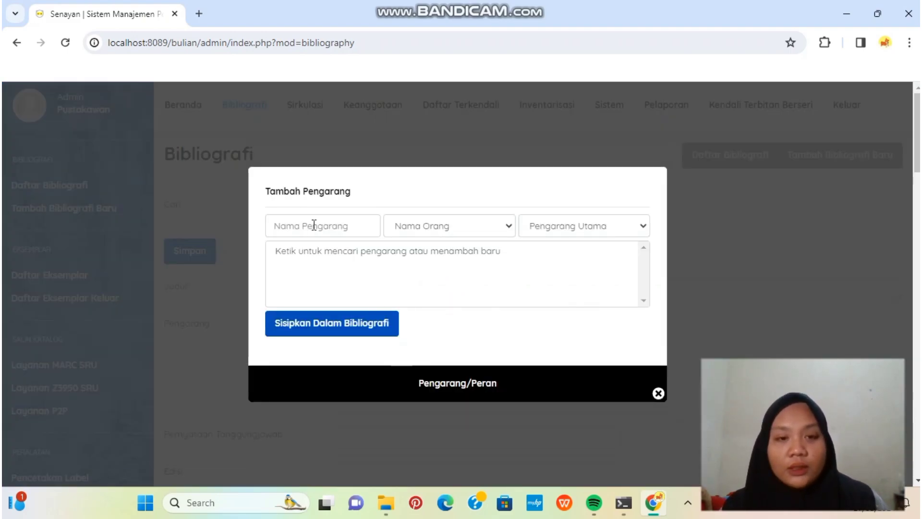
pyautogui.click(310, 225)
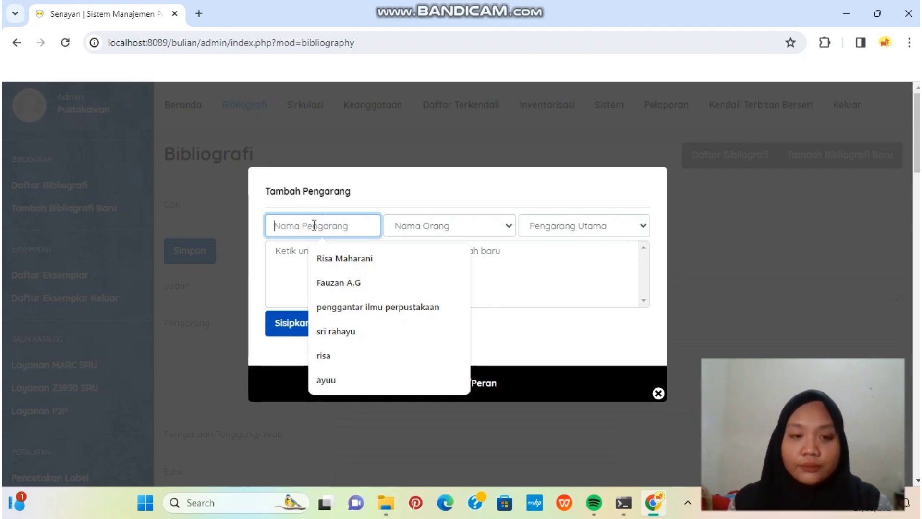
pyautogui.write('Lu')
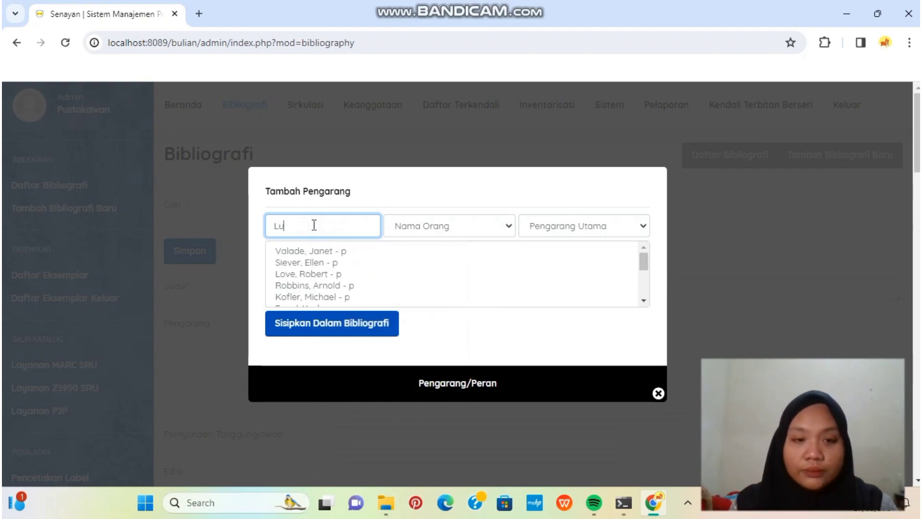
pyautogui.write('tf')
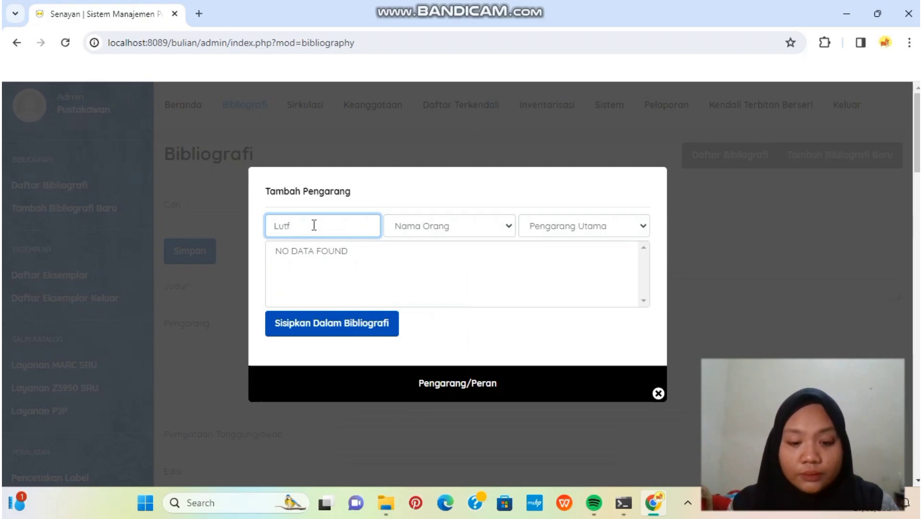
pyautogui.press('BackSpace')
pyautogui.write('hfint')
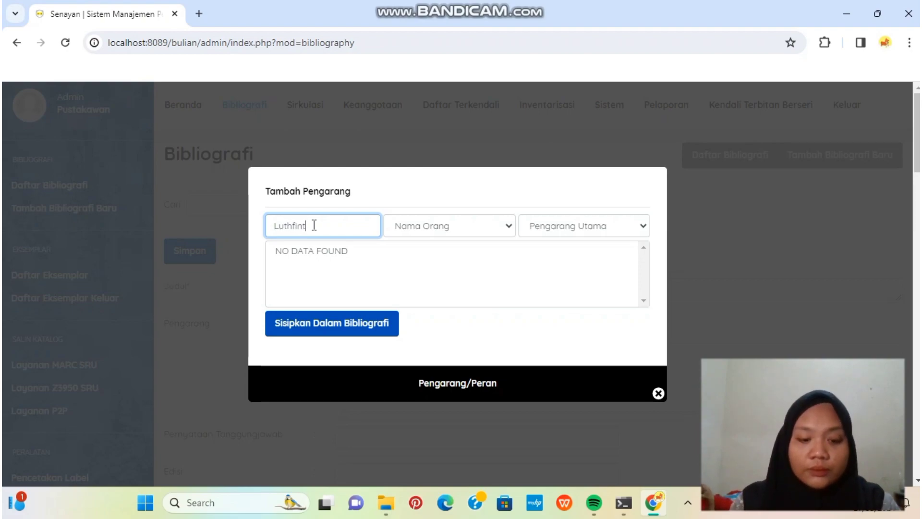
pyautogui.write('a Bud')
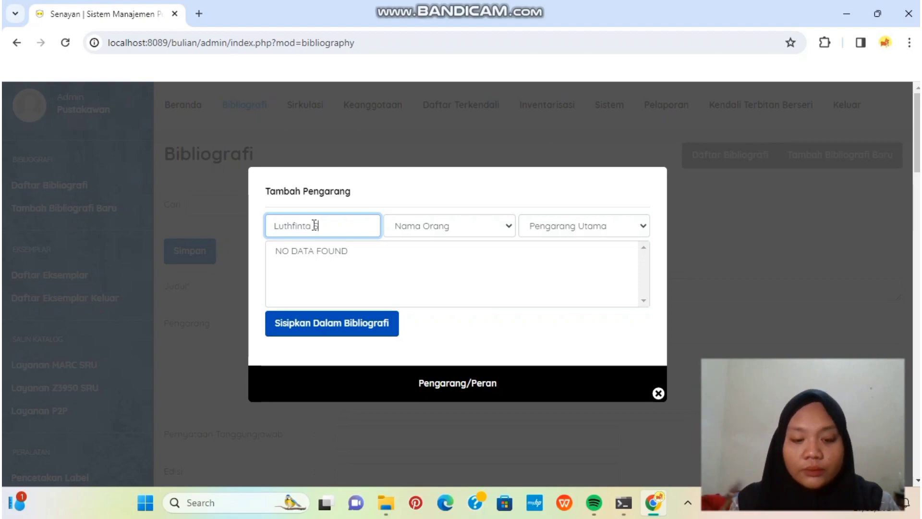
pyautogui.write('ar')
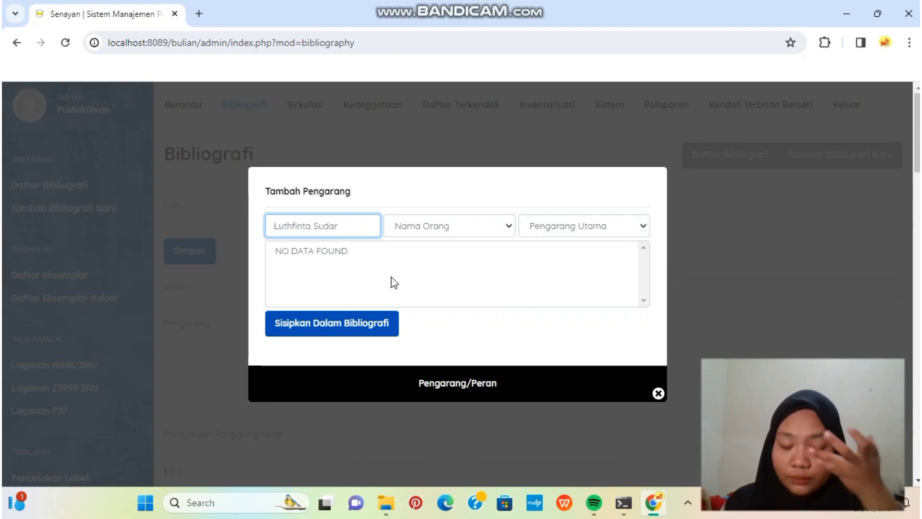
# - Keep the author type as Nama Orang, insert the author into the bibliography record and close the author dialog
pyautogui.click(436, 233)
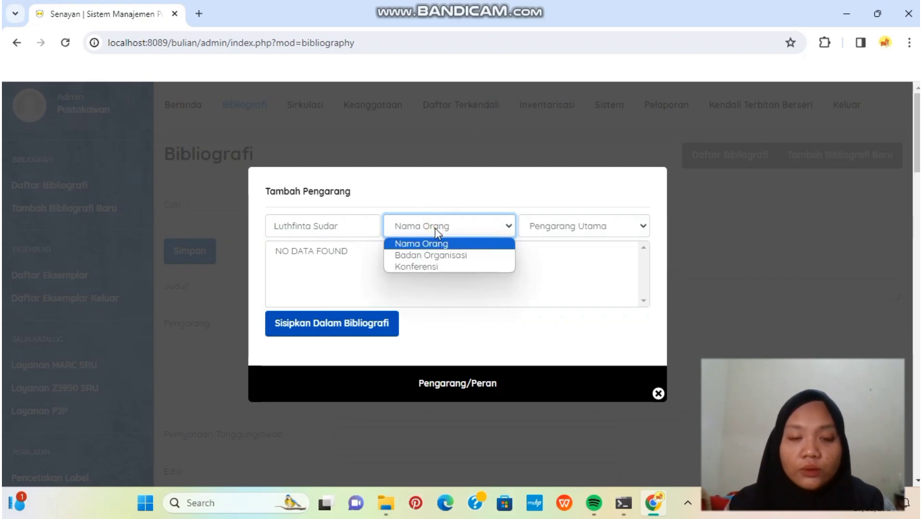
pyautogui.click(436, 232)
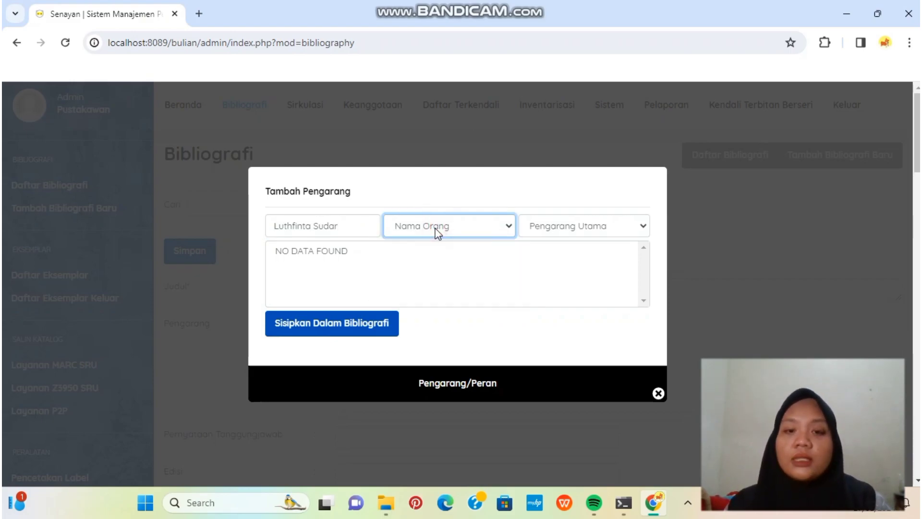
pyautogui.click(437, 232)
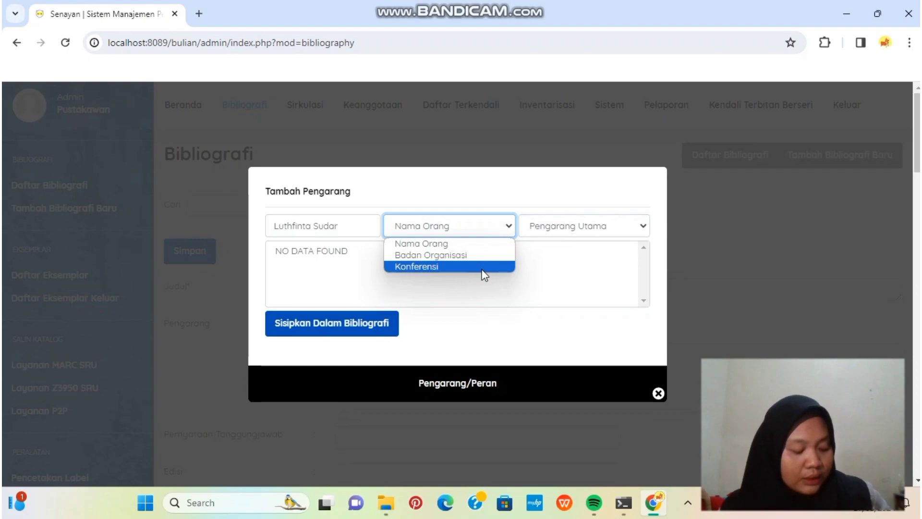
pyautogui.click(453, 243)
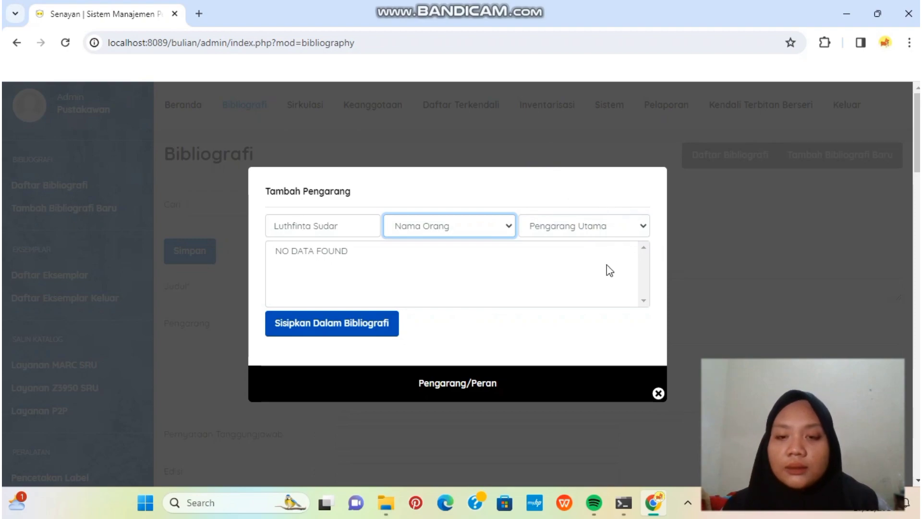
pyautogui.click(384, 326)
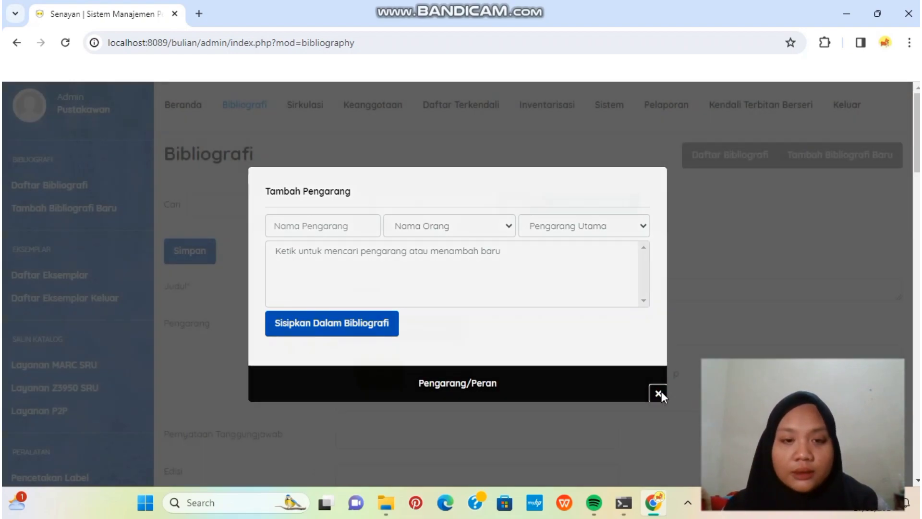
pyautogui.click(658, 394)
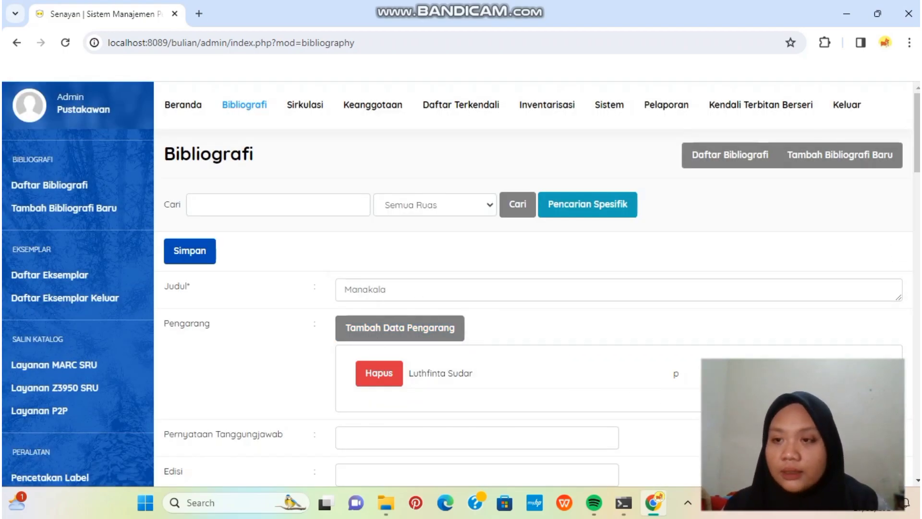
# - Enter the author's name as the statement of responsibility (Pernyataan Tanggungjawab)
pyautogui.moveTo(917, 173); pyautogui.dragTo(919, 216)
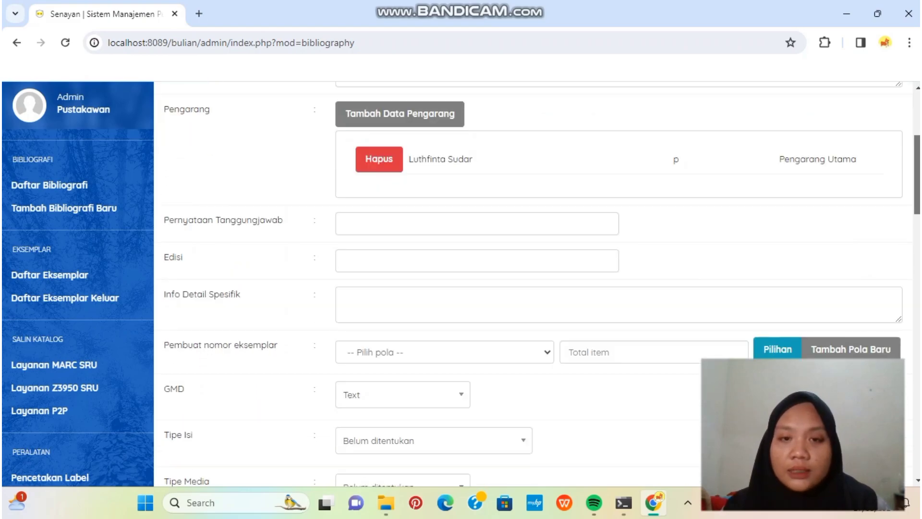
pyautogui.click(425, 222)
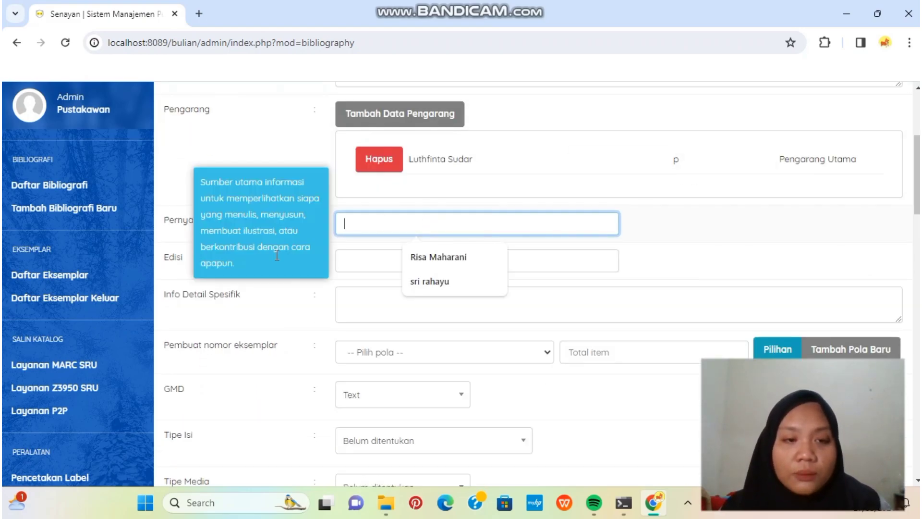
pyautogui.moveTo(391, 223)
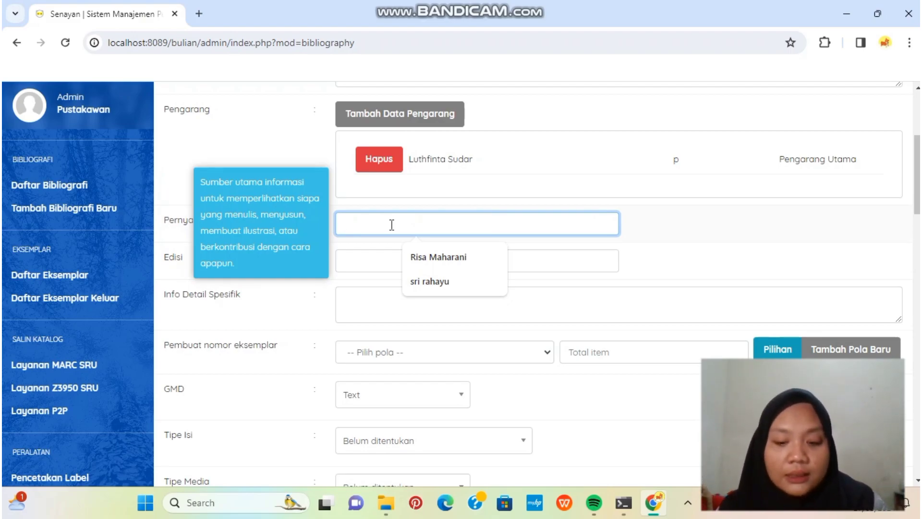
pyautogui.write('Lu')
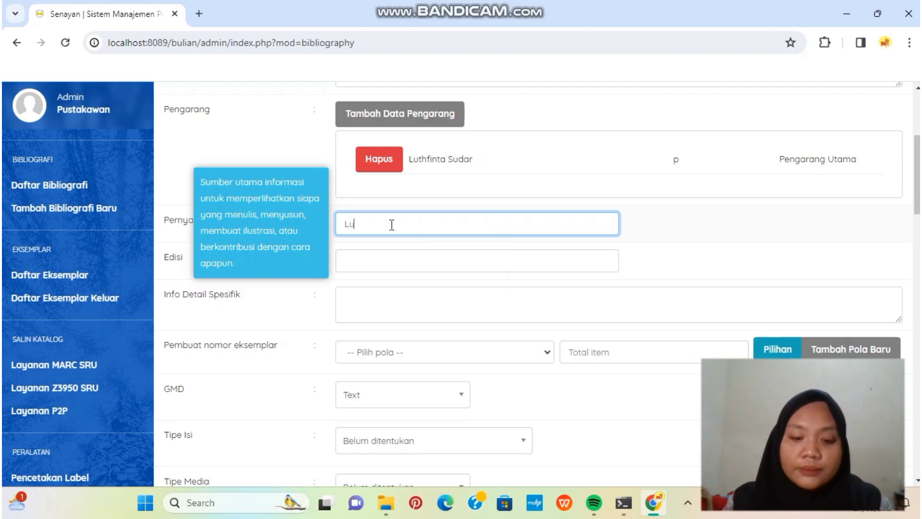
pyautogui.write('thf')
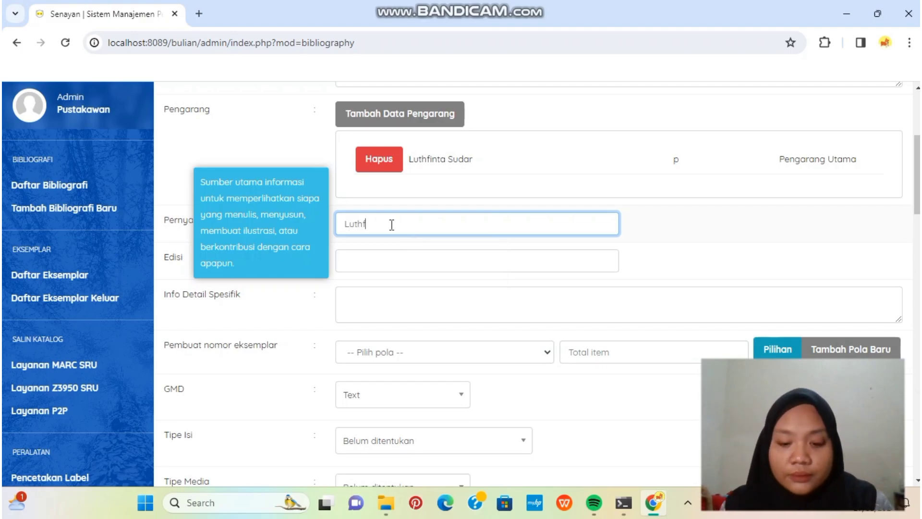
pyautogui.write('inta S')
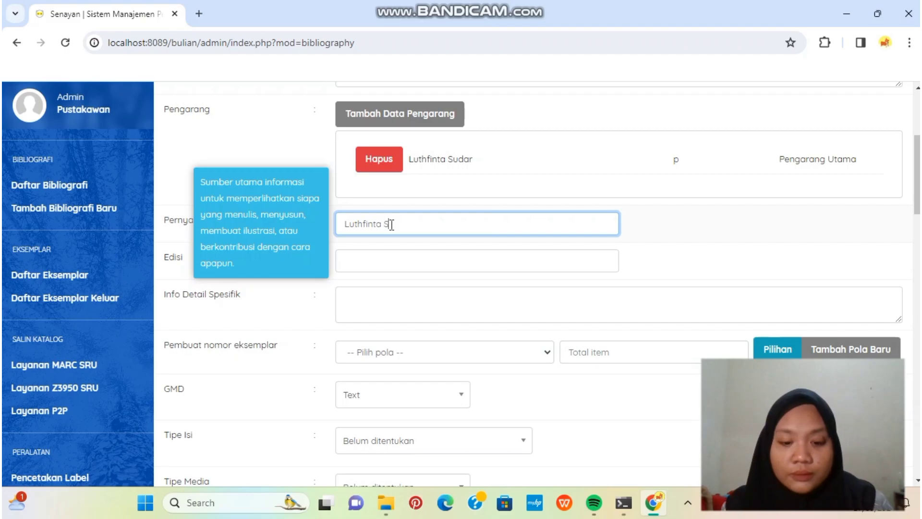
pyautogui.write('ud')
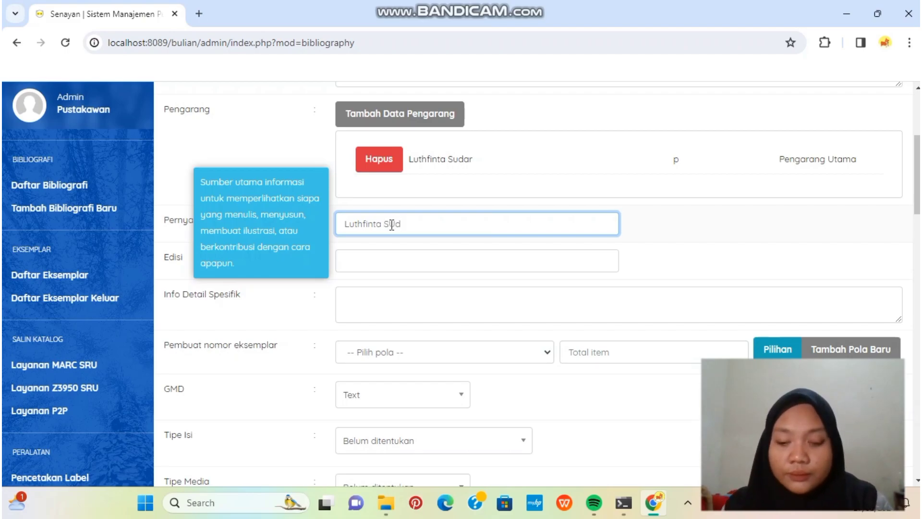
pyautogui.press('BackSpace')
pyautogui.press('BackSpace')
pyautogui.write('U')
pyautogui.press('BackSpace')
pyautogui.write('S')
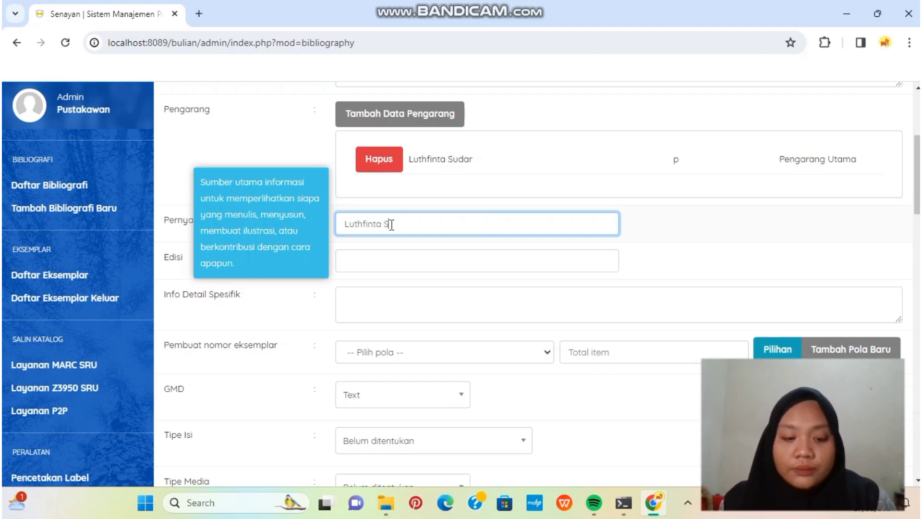
pyautogui.write('udar')
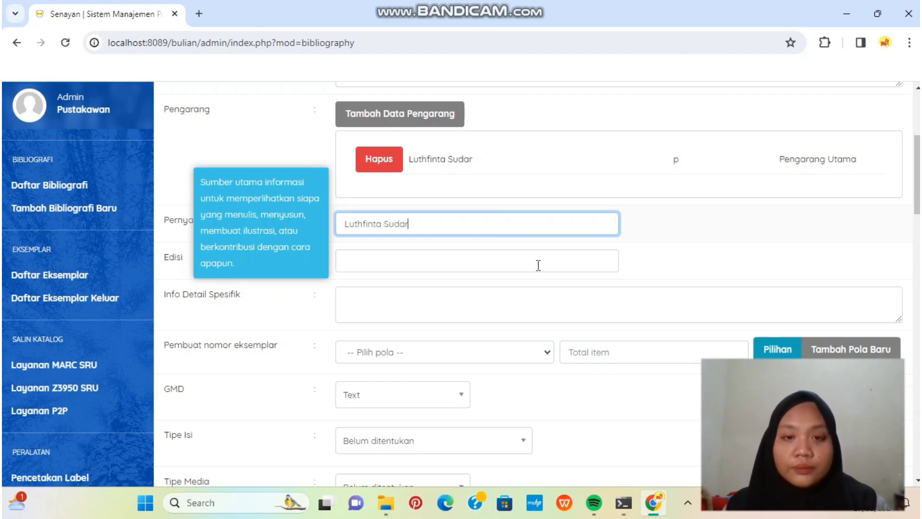
# - Review the Edisi field, the available copy number patterns and the Total item field under Pembuat nomor eksemplar
pyautogui.click(397, 259)
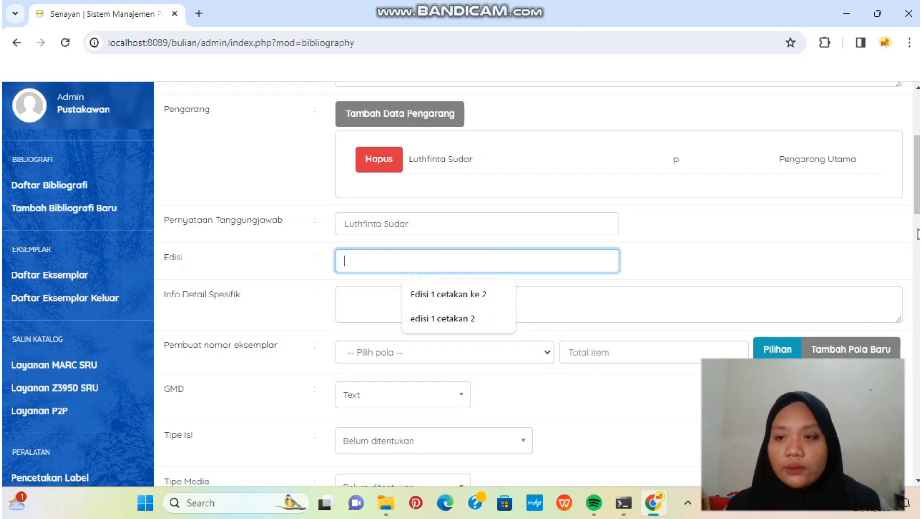
pyautogui.scroll(-3, 749, 233)
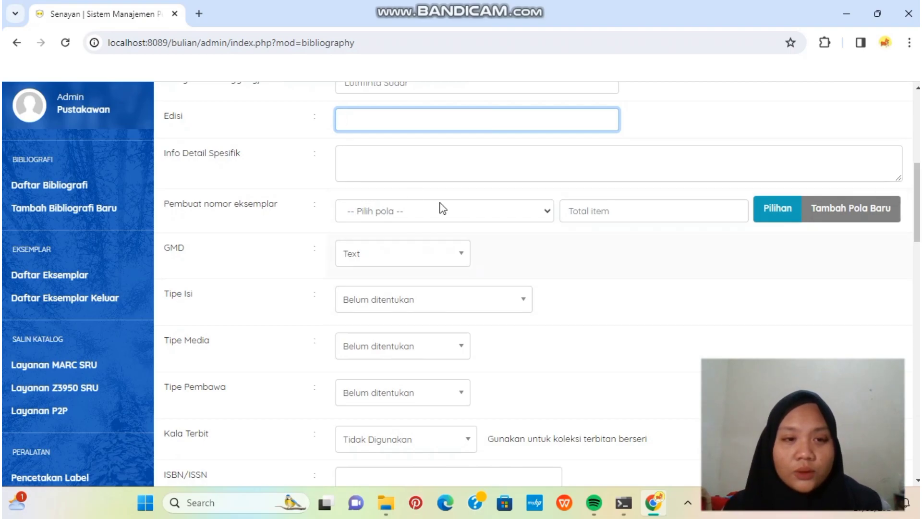
pyautogui.click(414, 212)
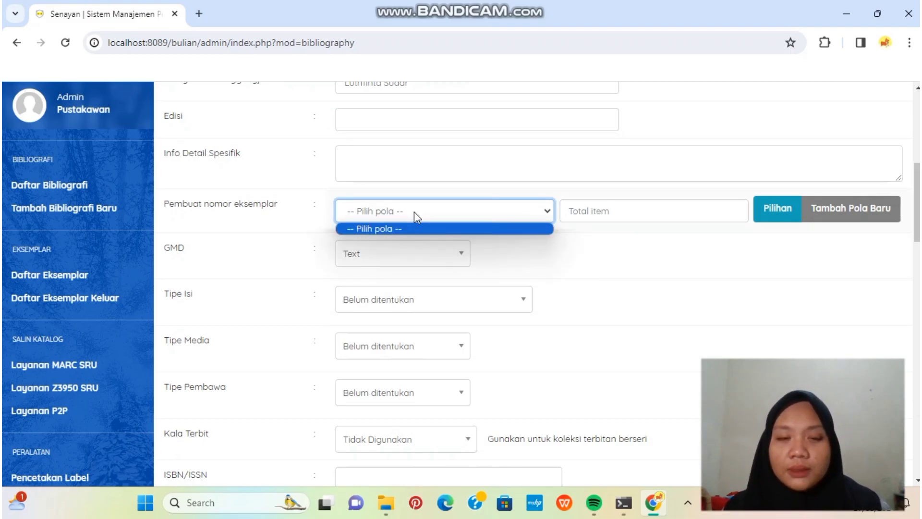
pyautogui.click(444, 223)
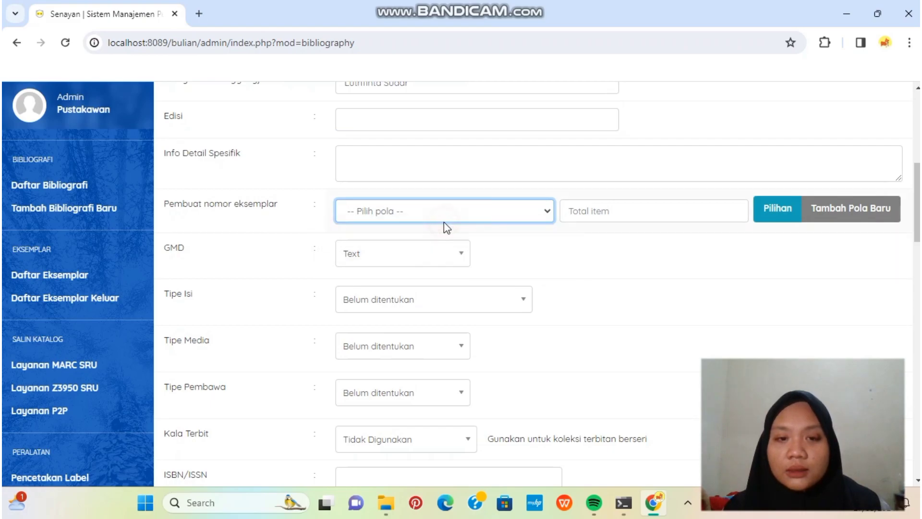
pyautogui.click(547, 213)
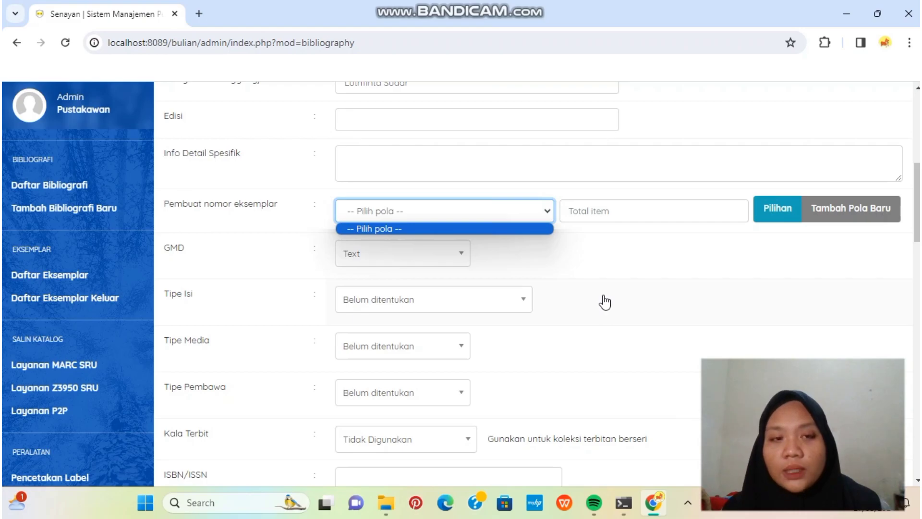
pyautogui.click(657, 215)
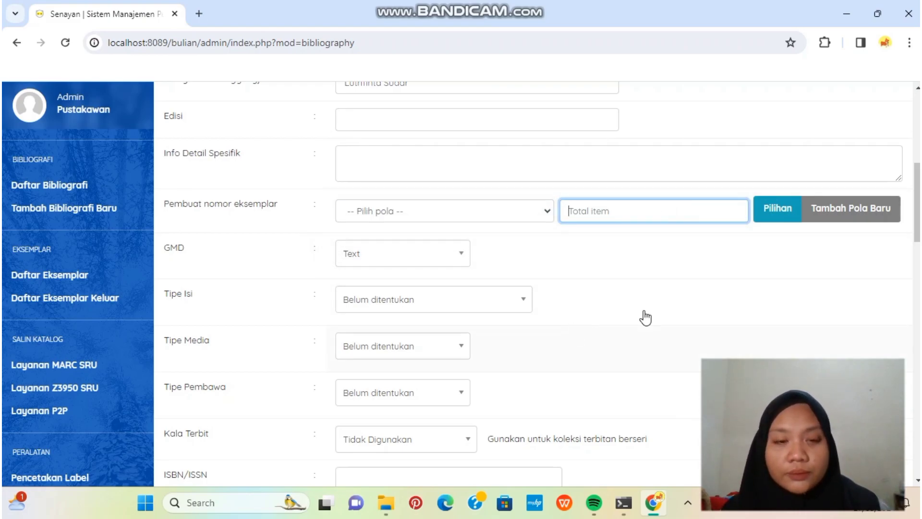
# - Look through the GMD options, keep Text as the GMD and leave Tipe Isi as Belum ditentukan
pyautogui.click(403, 263)
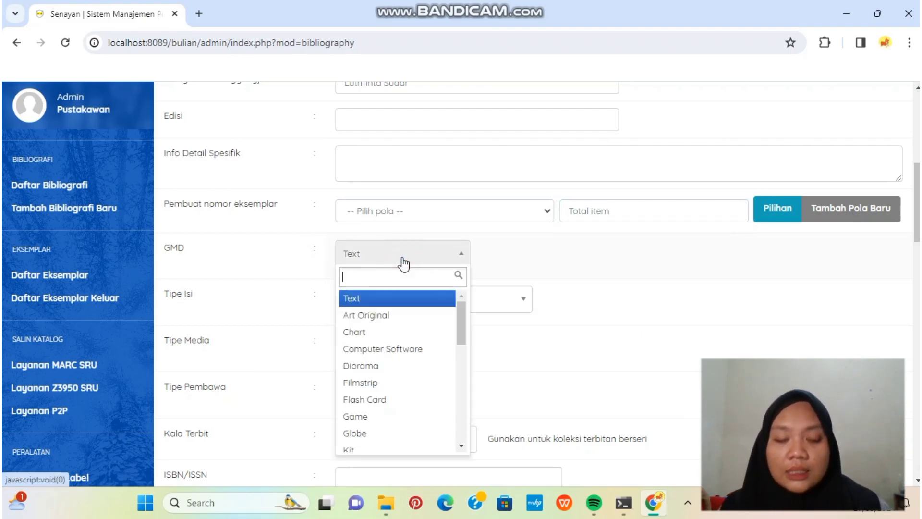
pyautogui.scroll(-1, 465, 392)
pyautogui.scroll(-3, 464, 391)
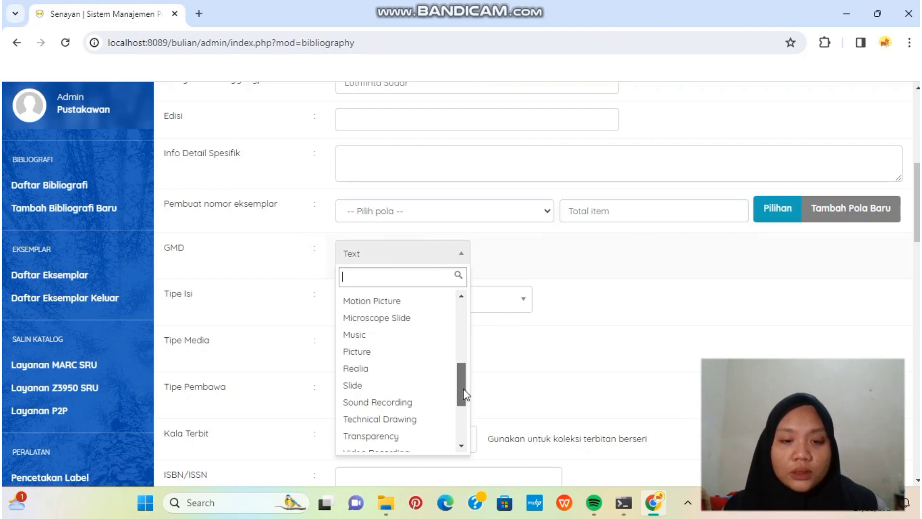
pyautogui.scroll(4, 453, 304)
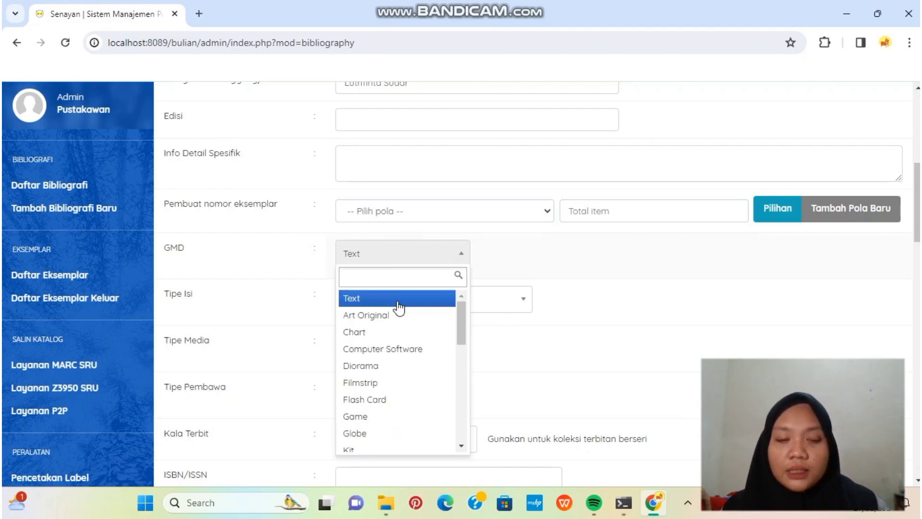
pyautogui.click(398, 302)
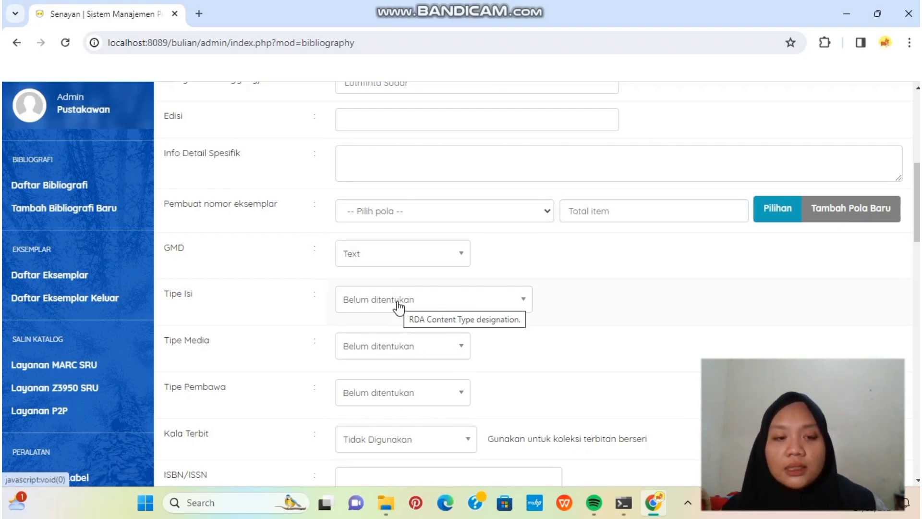
pyautogui.click(398, 304)
pyautogui.click(398, 303)
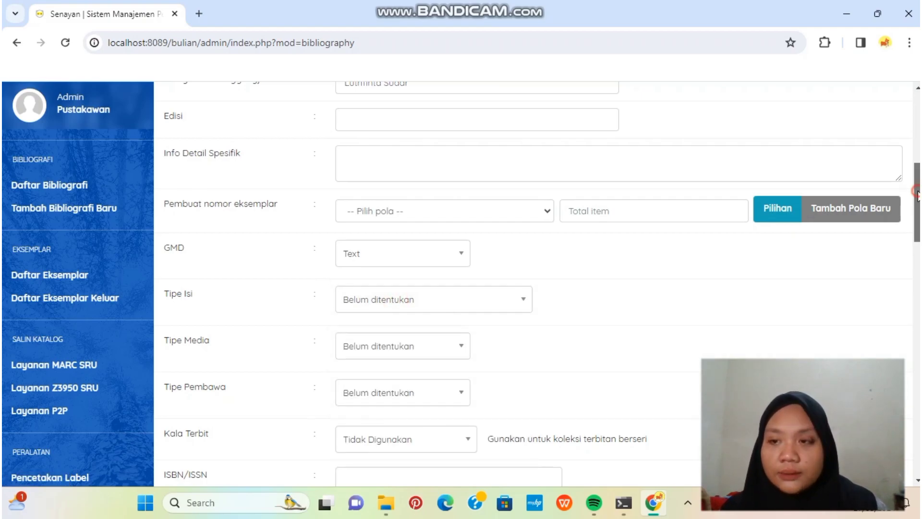
pyautogui.moveTo(917, 219); pyautogui.dragTo(916, 266)
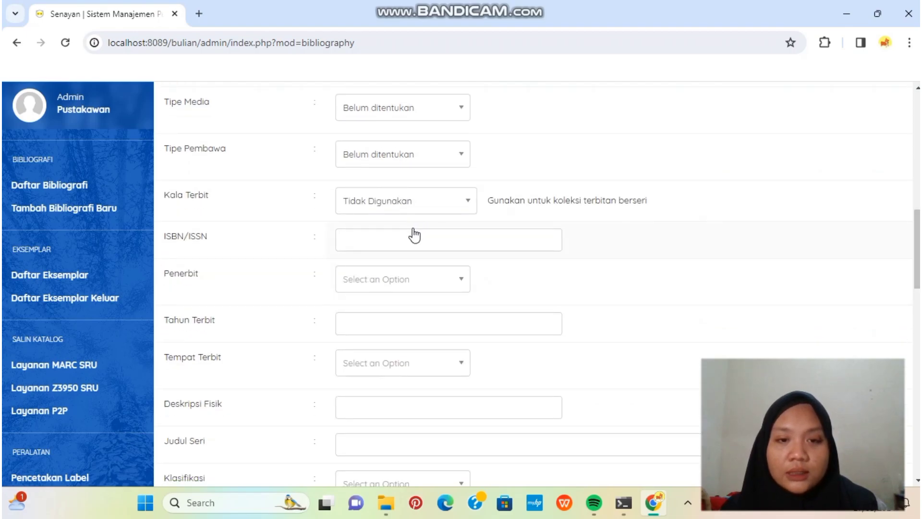
pyautogui.click(405, 239)
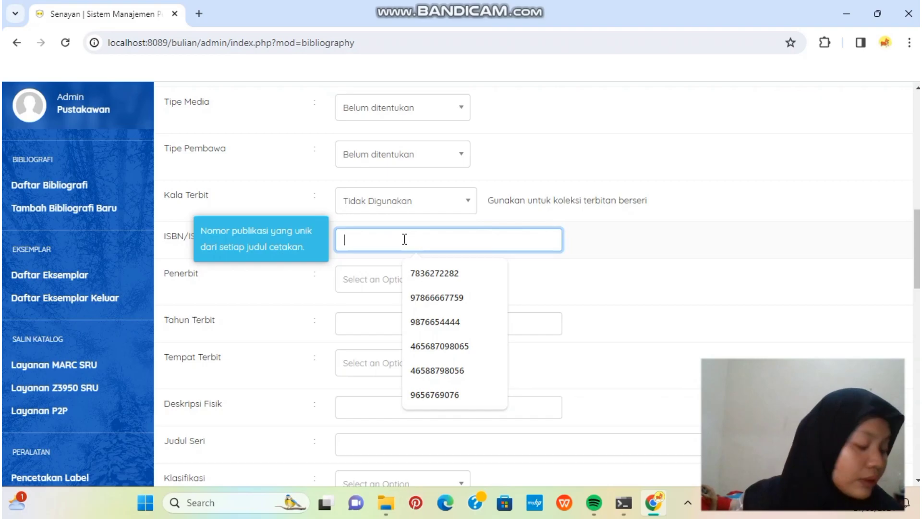
pyautogui.write('97')
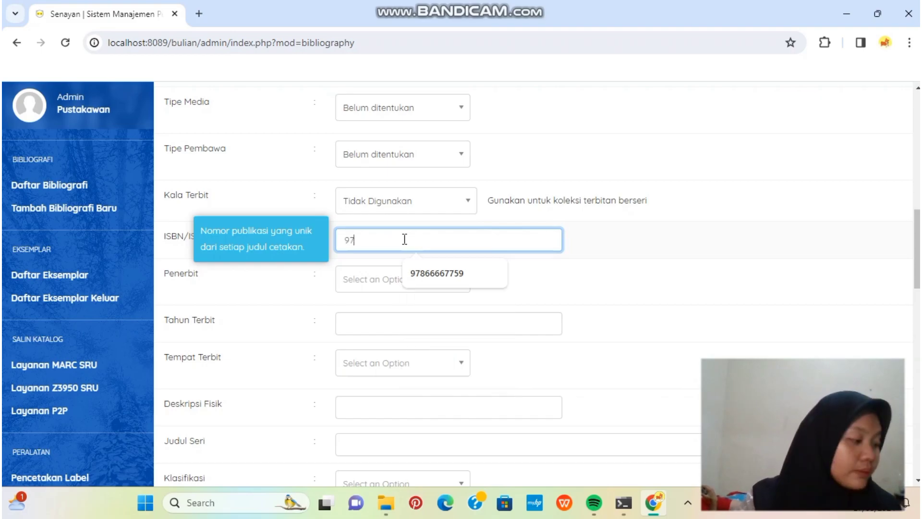
pyautogui.write('8-')
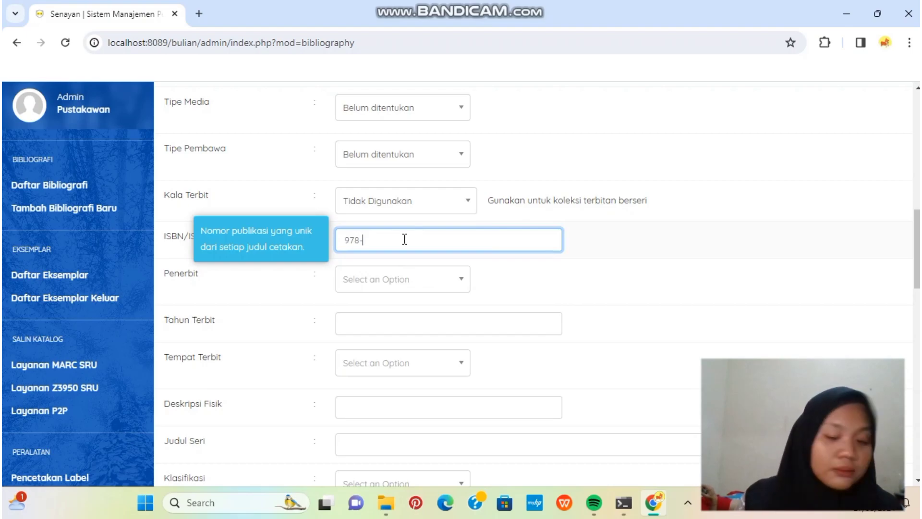
pyautogui.write('623')
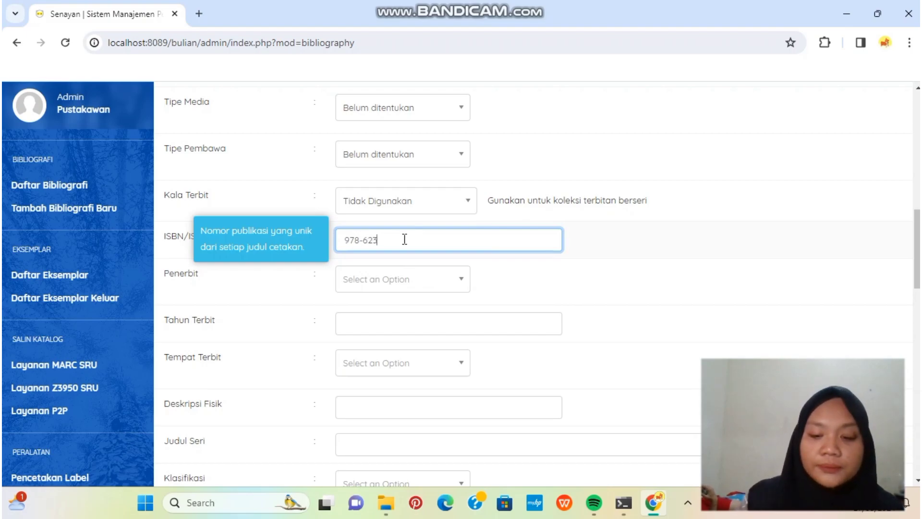
pyautogui.write('-')
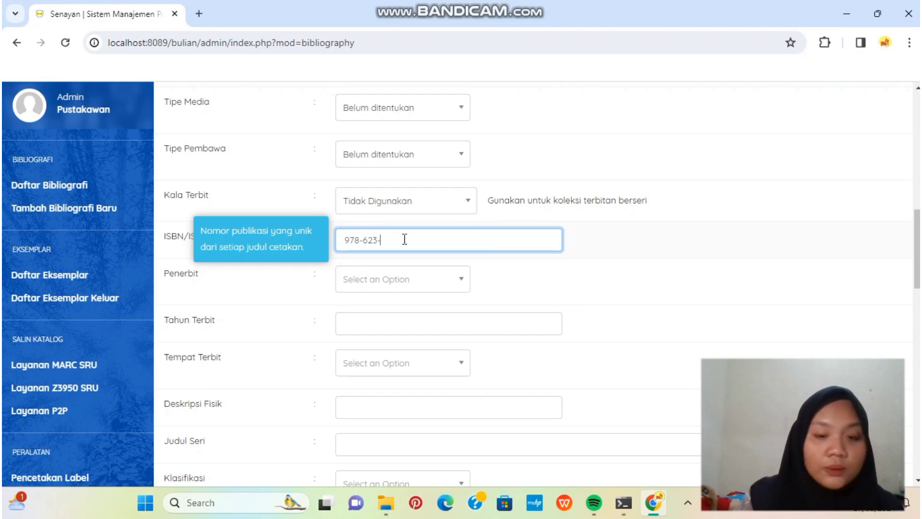
pyautogui.write('21')
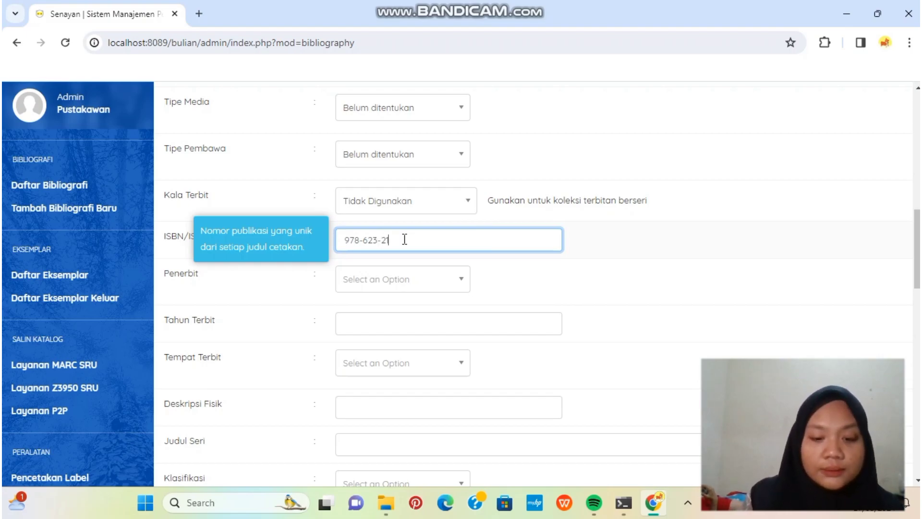
pyautogui.write('6-')
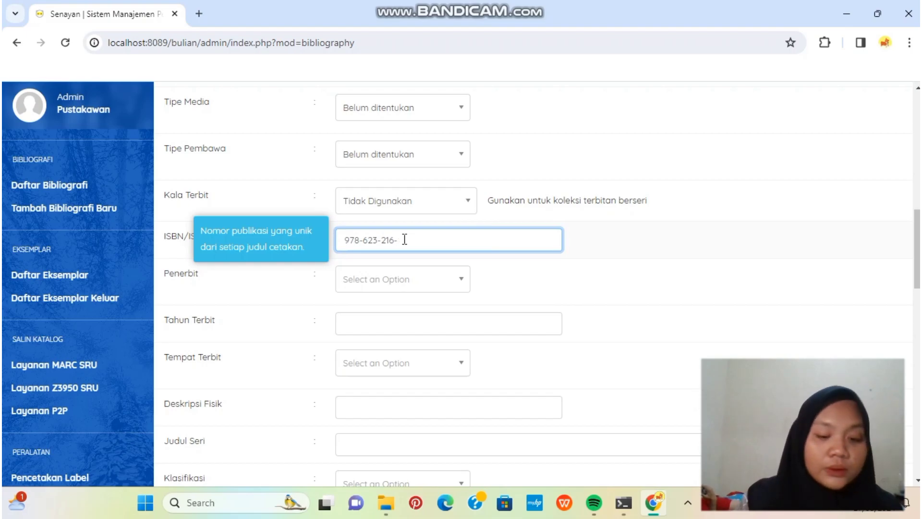
pyautogui.write('570')
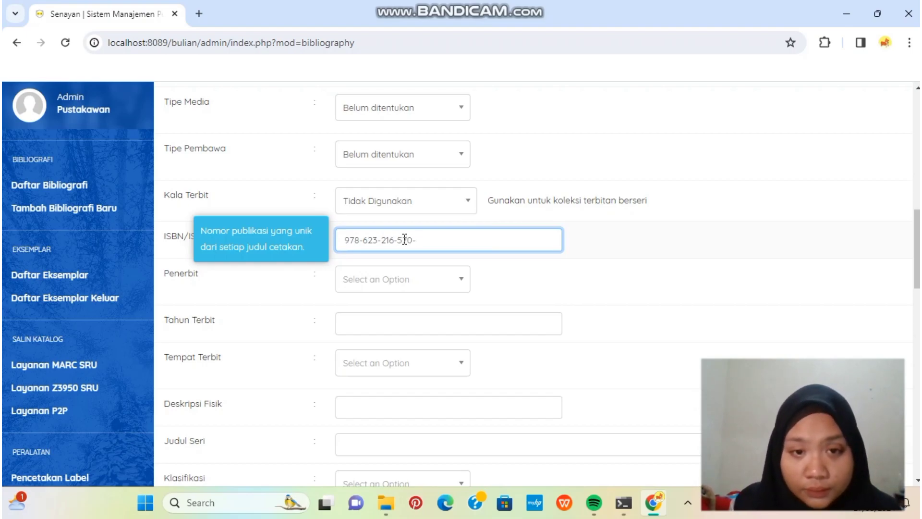
pyautogui.write('-0')
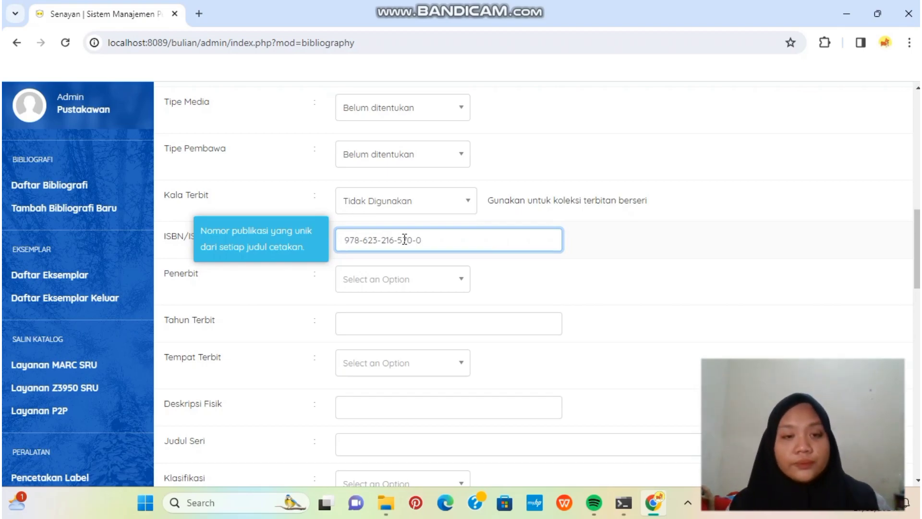
# - Add "Penerbit Bhuana Sastra" as a new publisher and select it for Penerbit
pyautogui.click(414, 280)
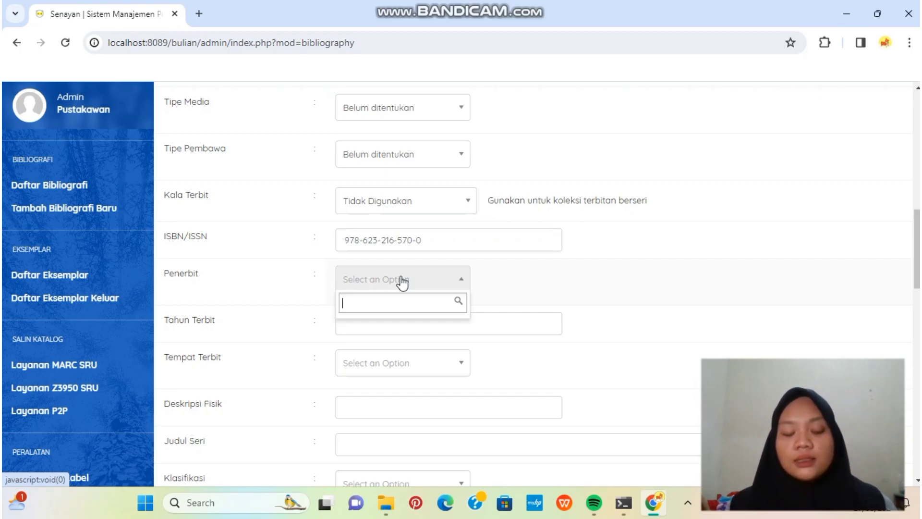
pyautogui.write('Penerb')
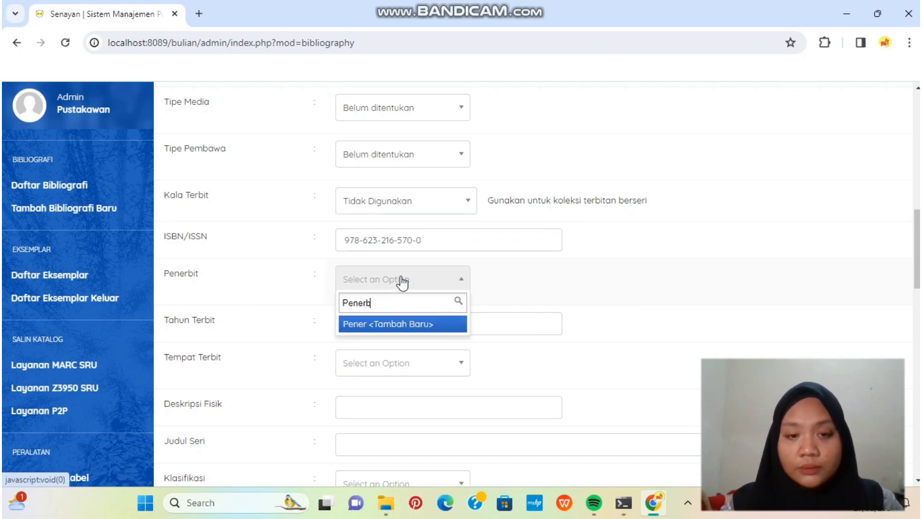
pyautogui.write('iiiiii')
pyautogui.press('BackSpace')
pyautogui.press('BackSpace')
pyautogui.press('BackSpace')
pyautogui.press('BackSpace')
pyautogui.press('BackSpace')
pyautogui.write('t')
pyautogui.write('  b')
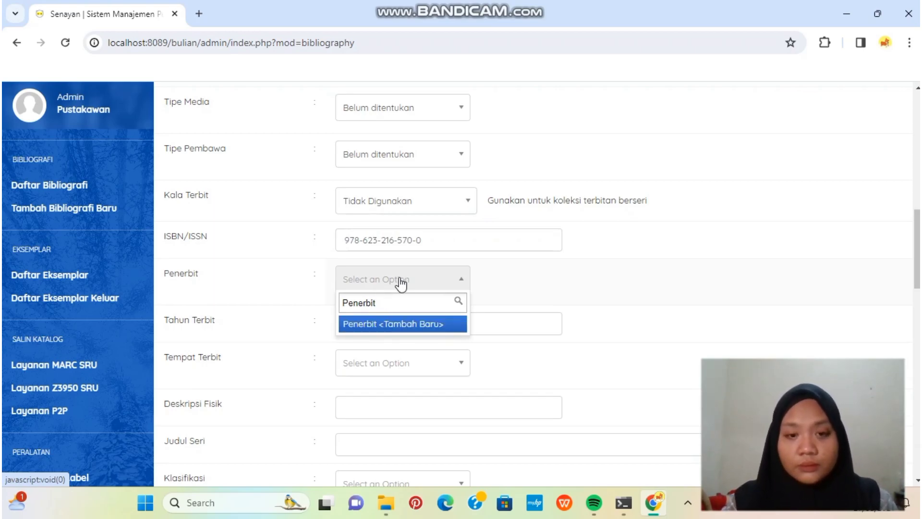
pyautogui.write('b')
pyautogui.press('BackSpace')
pyautogui.write('B')
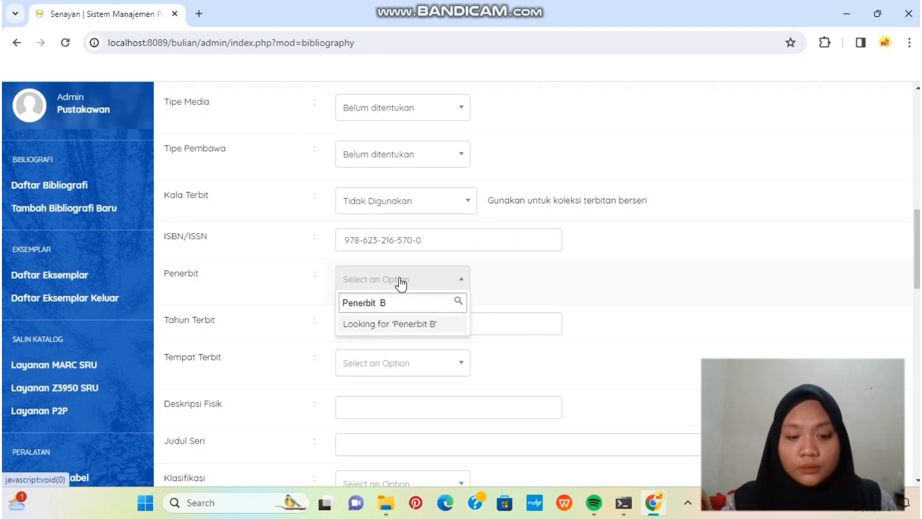
pyautogui.write('hun')
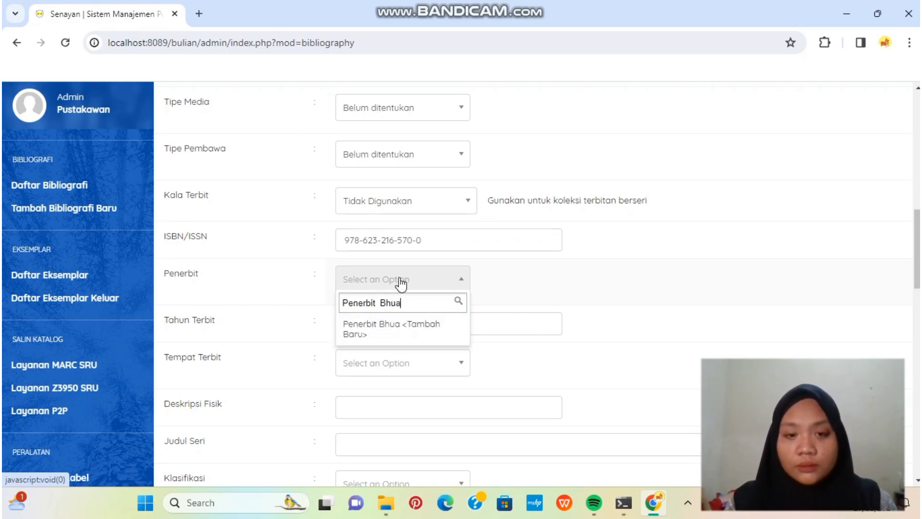
pyautogui.write('a')
pyautogui.write('Sar')
pyautogui.press('BackSpace')
pyautogui.write('stra')
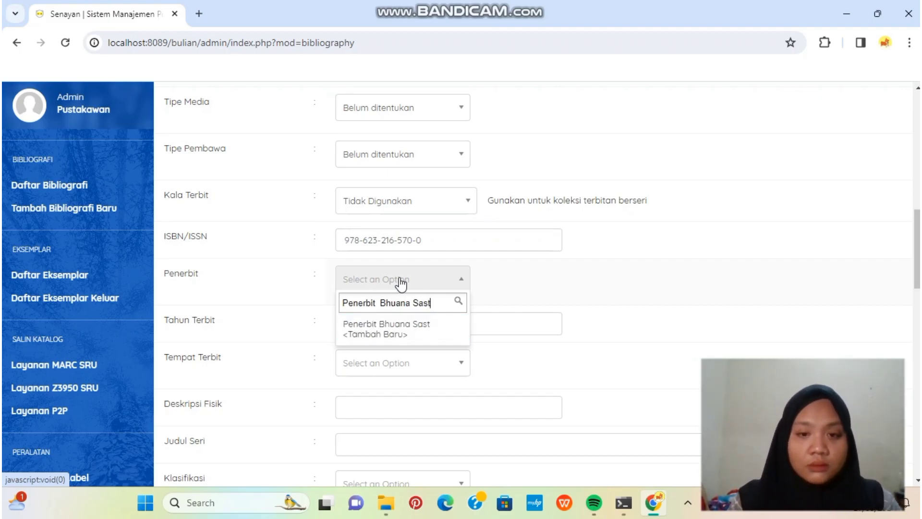
pyautogui.click(418, 329)
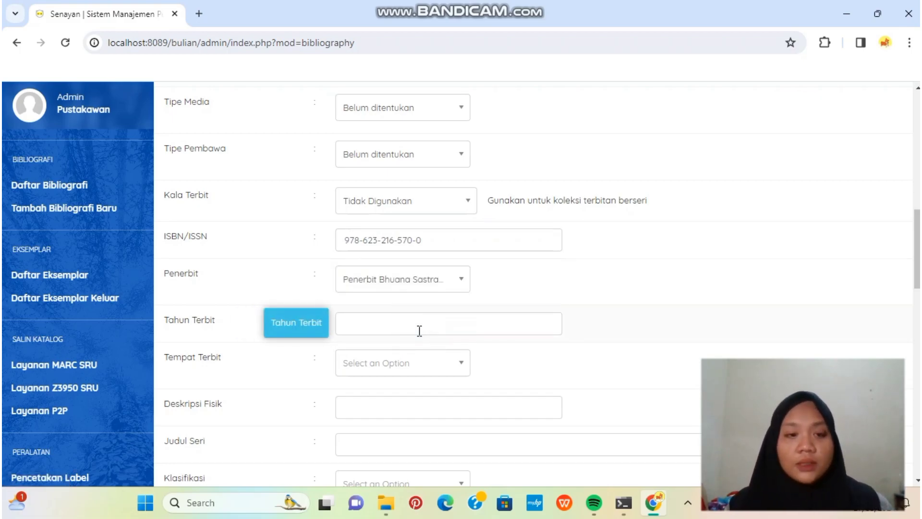
# - Try to enter 2019 as the Tahun Terbit and add Jakarta as a new place of publication in Tempat Terbit
pyautogui.click(419, 330)
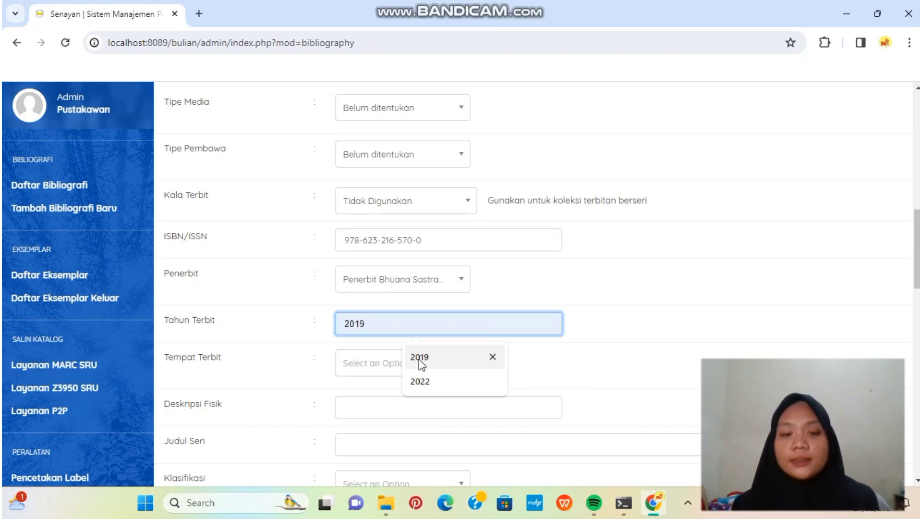
pyautogui.click(370, 365)
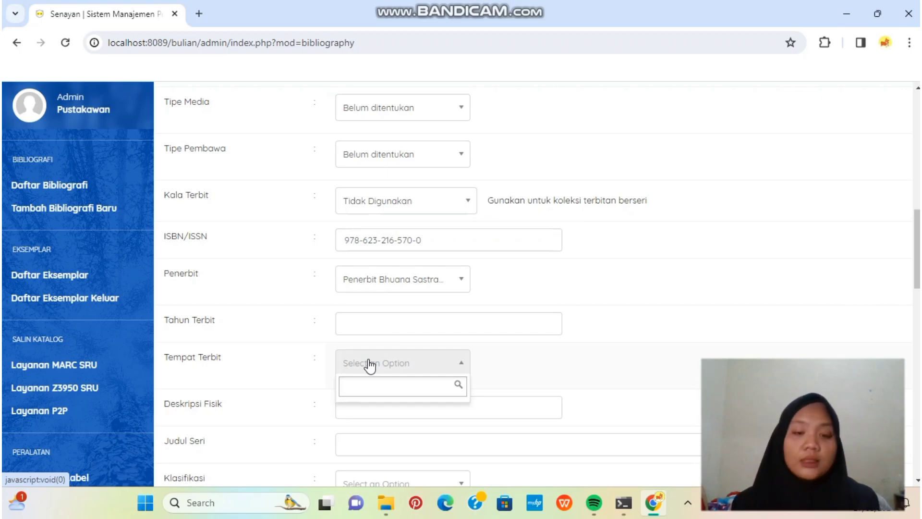
pyautogui.write('Jakarta')
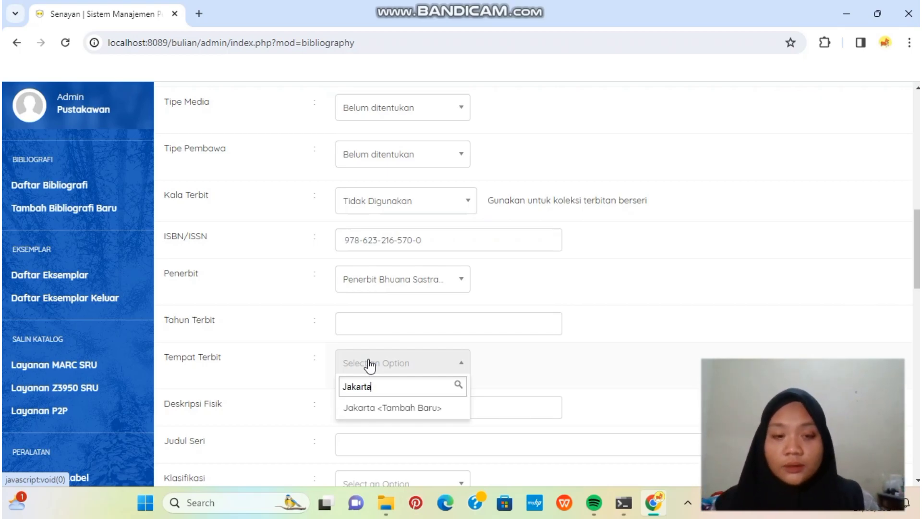
pyautogui.click(378, 407)
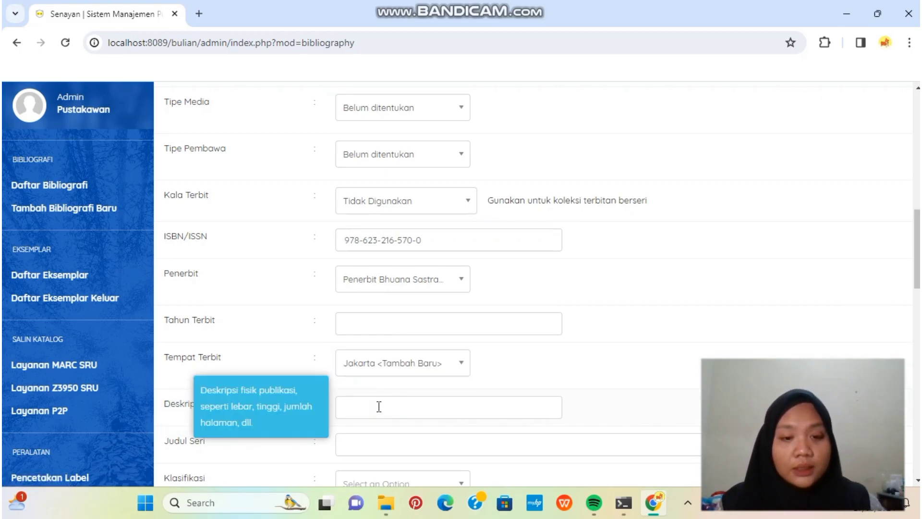
# - Enter "292 hlm : ilustrasi ; 20cm" as the physical description in Deskripsi Fisik
pyautogui.click(379, 407)
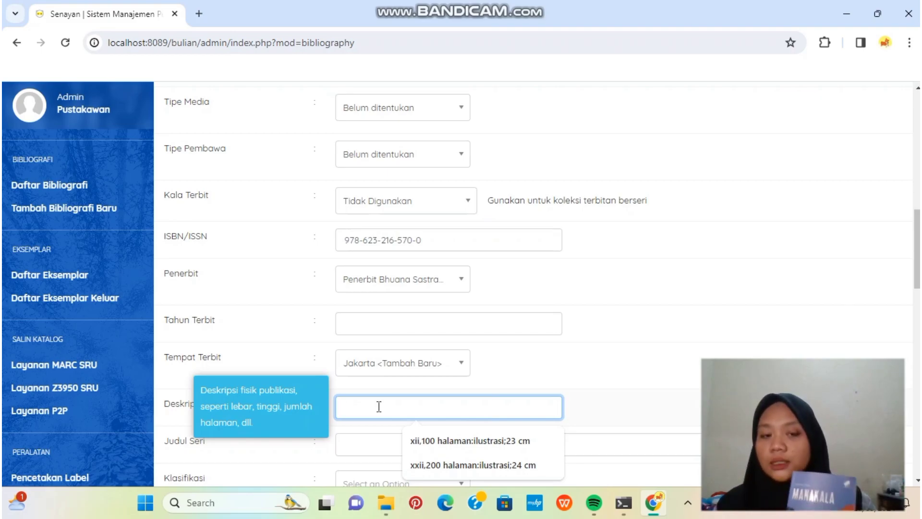
pyautogui.scroll(-2, 379, 407)
pyautogui.click(404, 309)
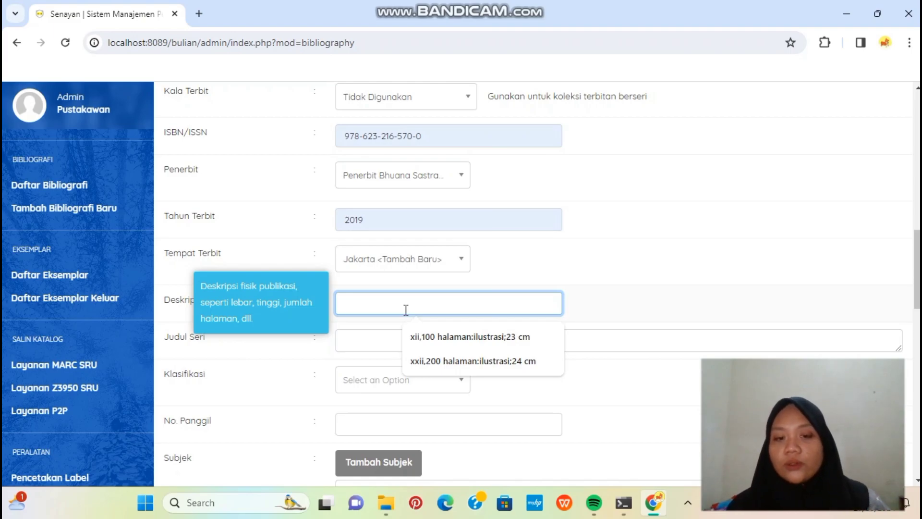
pyautogui.click(445, 335)
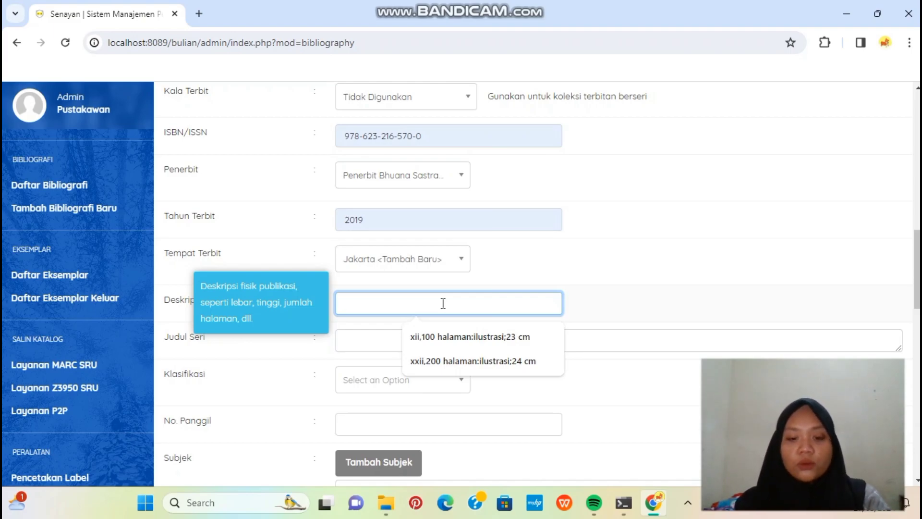
pyautogui.write('292 hlm')
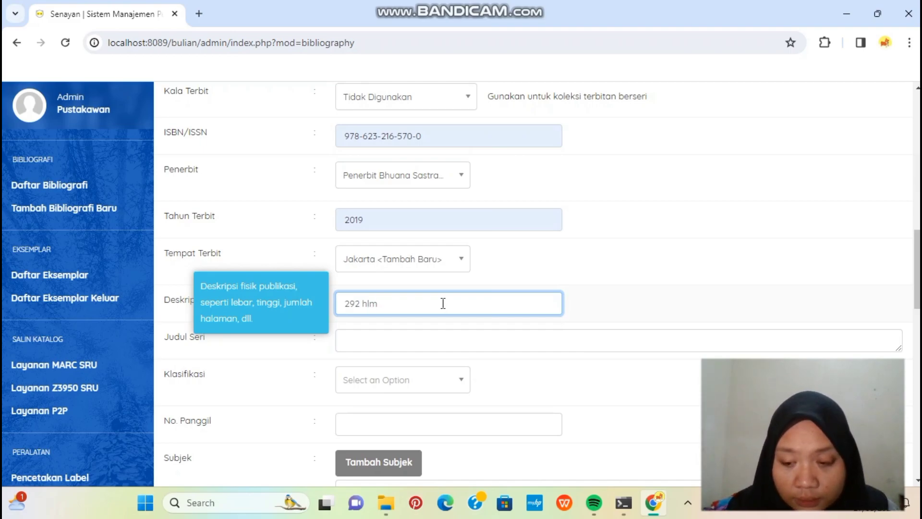
pyautogui.write('ilustr')
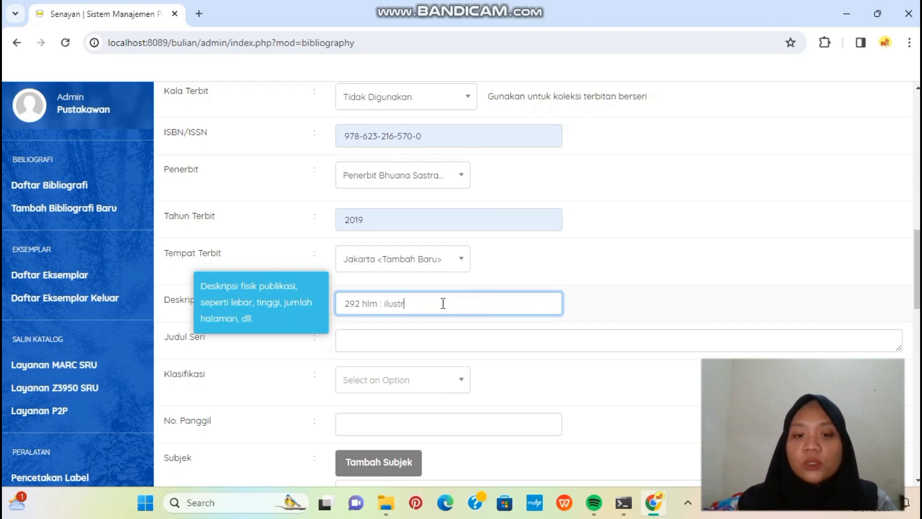
pyautogui.write('asi')
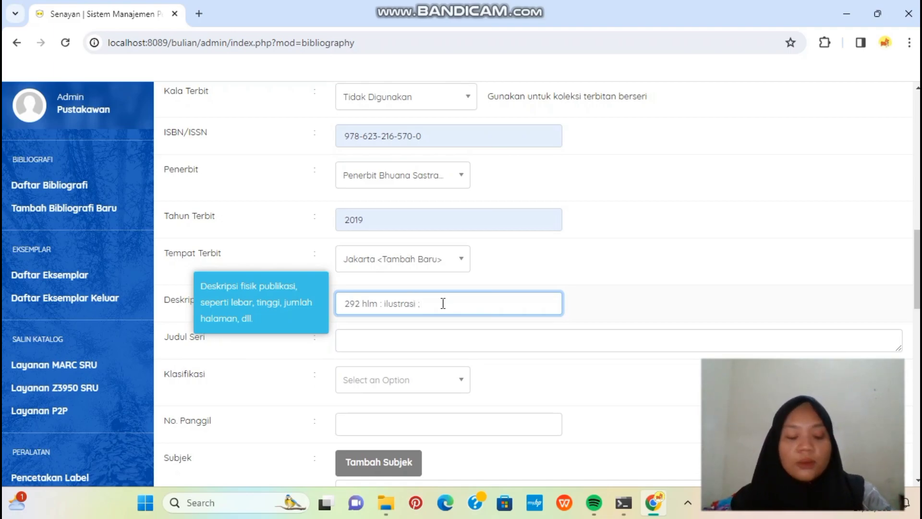
pyautogui.write(': 20')
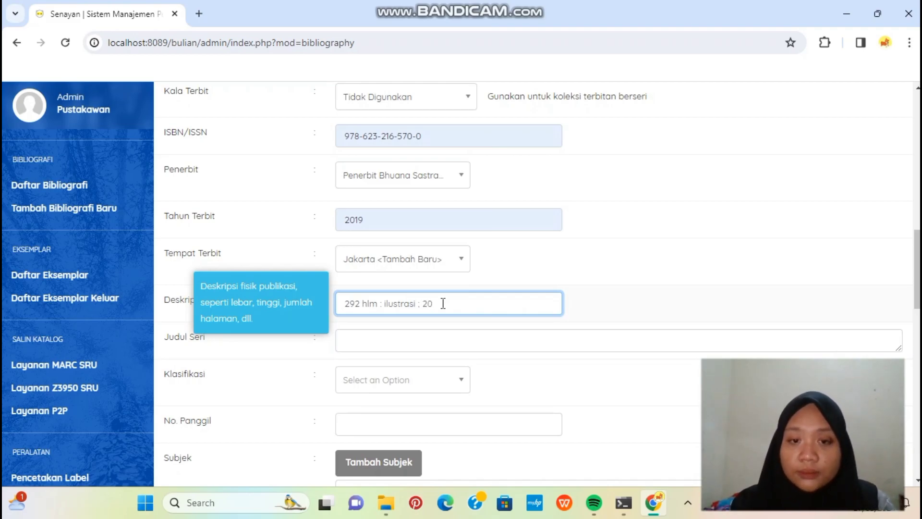
pyautogui.write('cm')
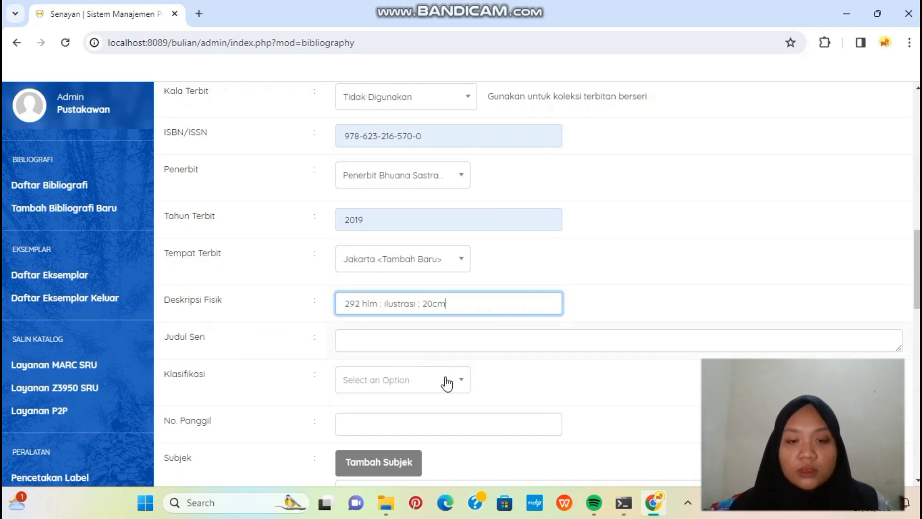
# - Add 800 as a new classification and select it for Klasifikasi
pyautogui.click(408, 380)
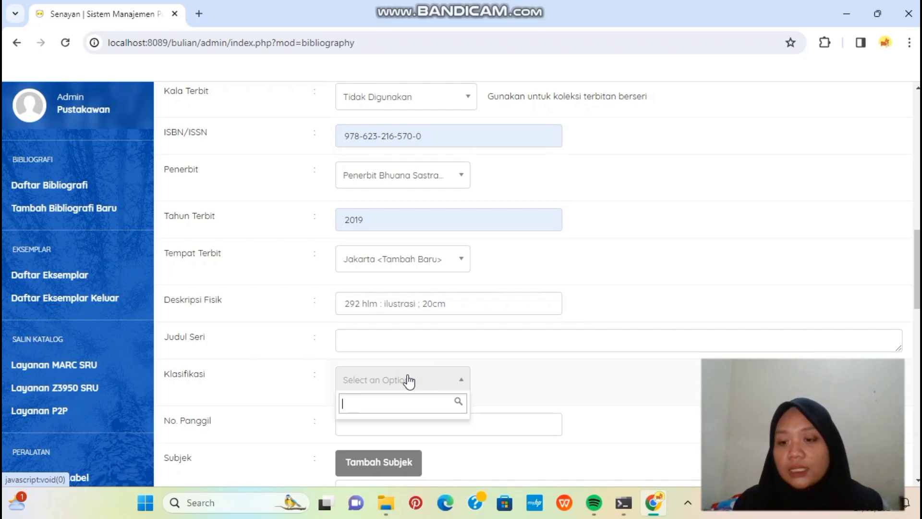
pyautogui.write('800')
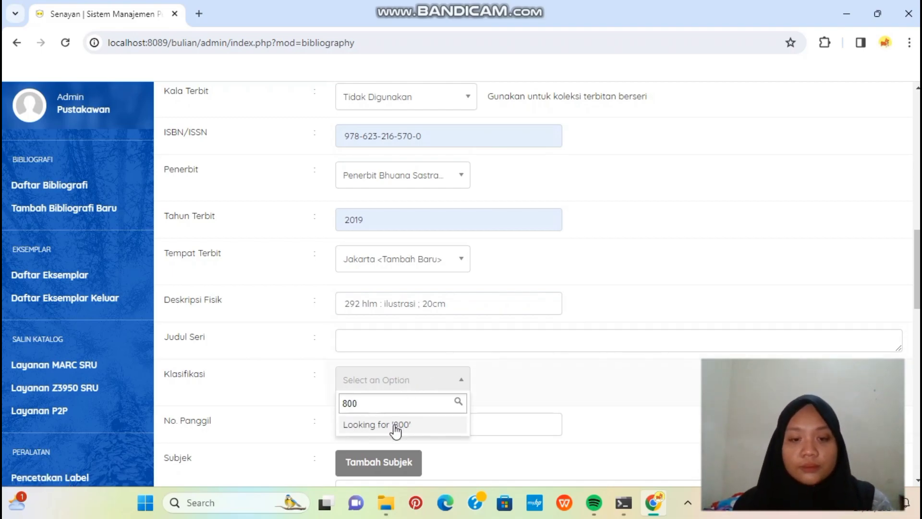
pyautogui.click(388, 407)
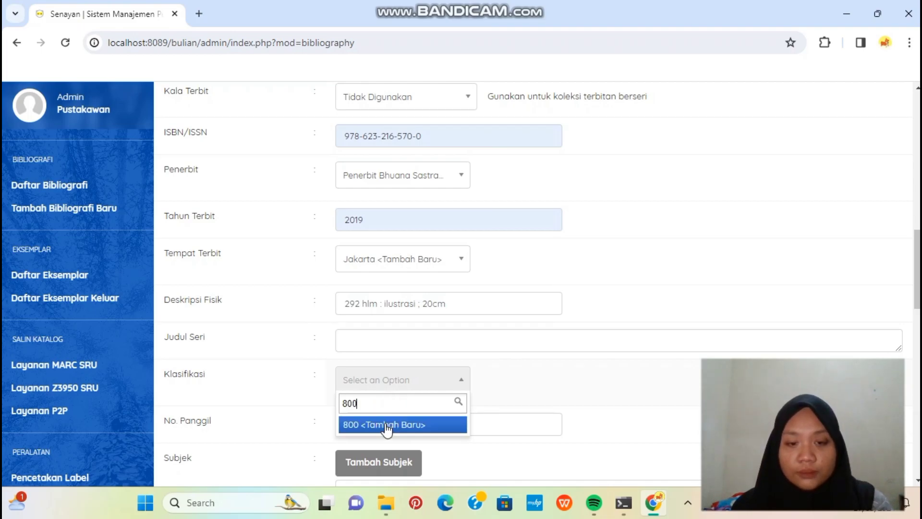
pyautogui.click(387, 425)
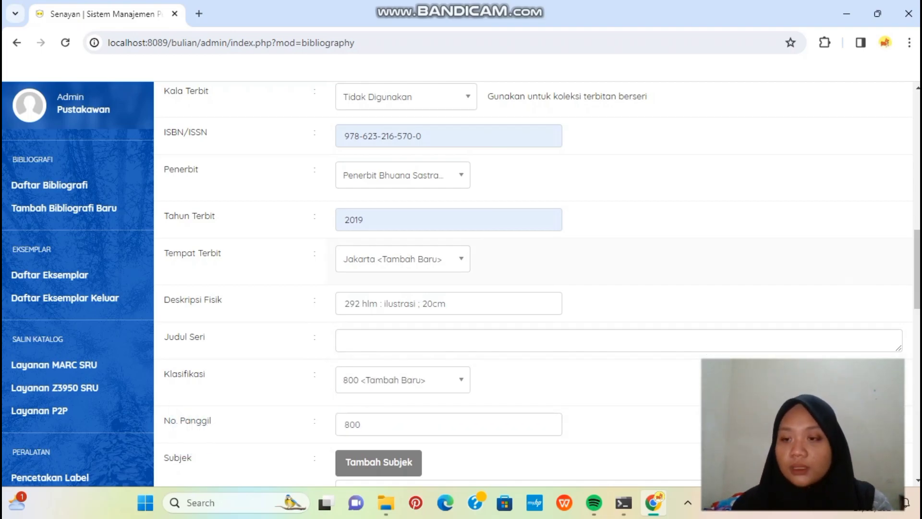
# - Look up the cover for Gambar Sampul through the DuckDuckGo service and copy the image address of the gramedia.com Manakala cover
pyautogui.moveTo(918, 300); pyautogui.dragTo(918, 337)
pyautogui.scroll(-2, 918, 336)
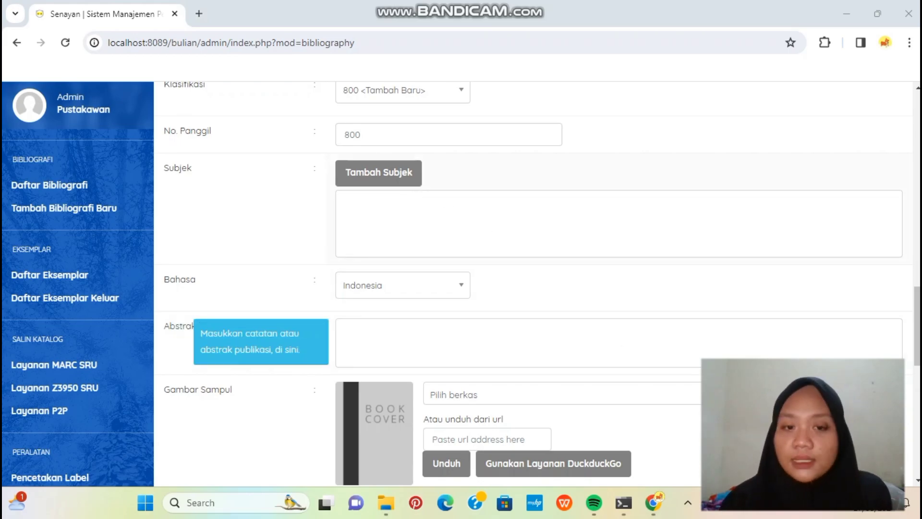
pyautogui.scroll(-4, 659, 282)
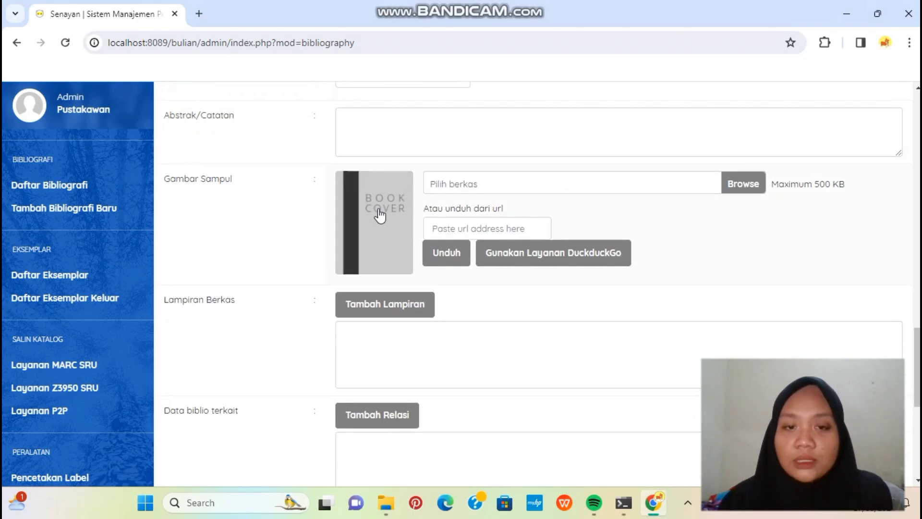
pyautogui.click(545, 260)
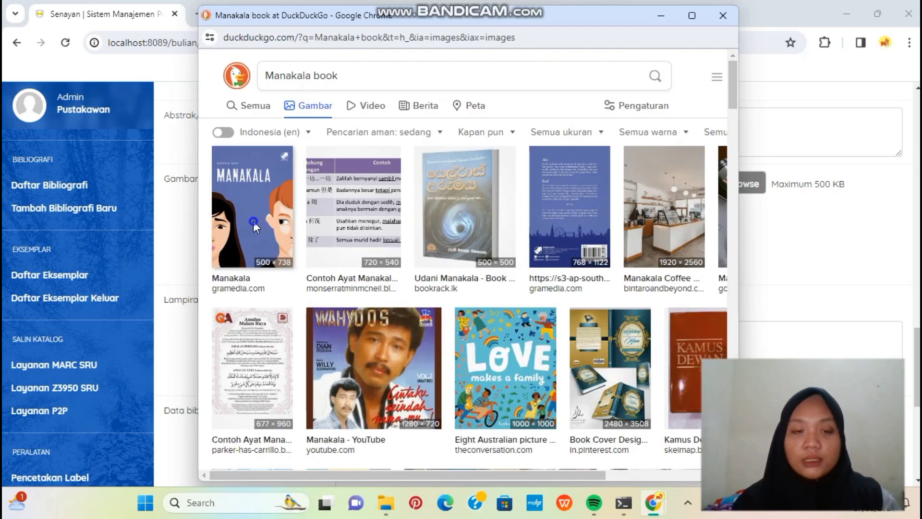
pyautogui.rightClick(253, 222)
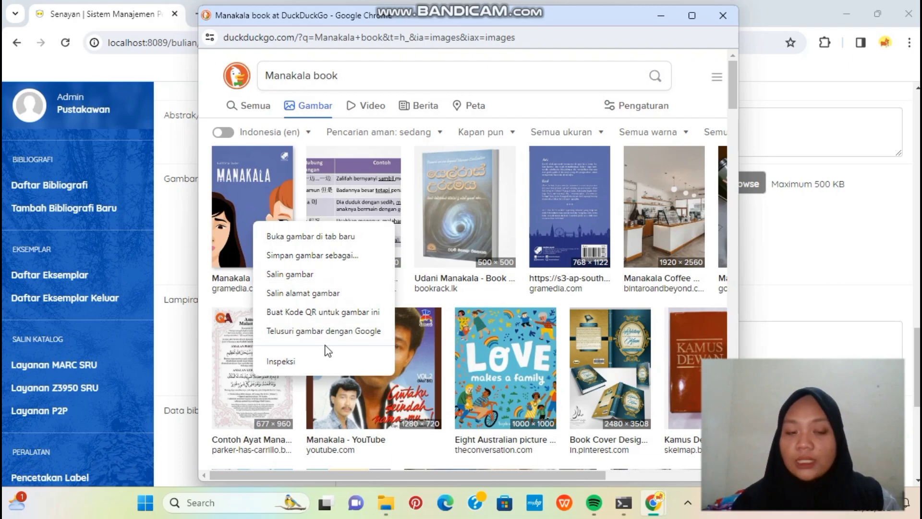
pyautogui.click(315, 294)
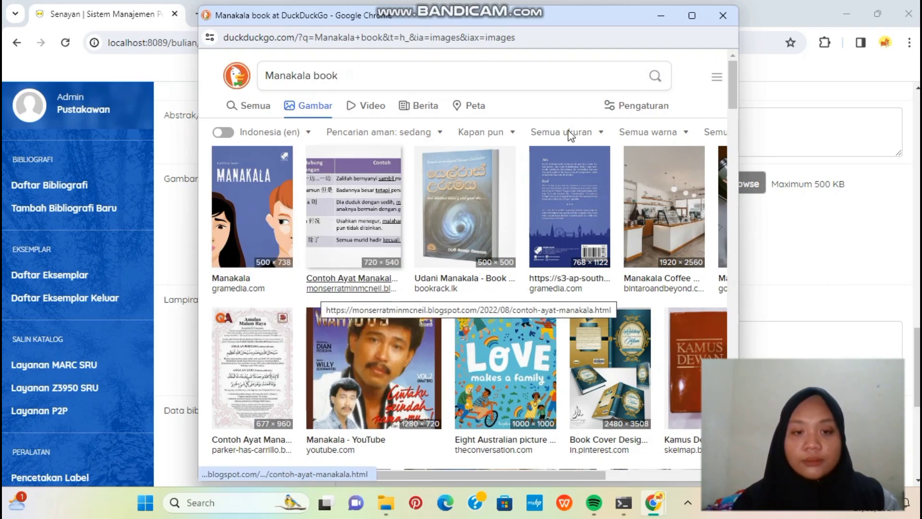
# - Paste the copied image address as the Gambar Sampul URL and download the cover into the record
pyautogui.click(666, 16)
pyautogui.click(477, 226)
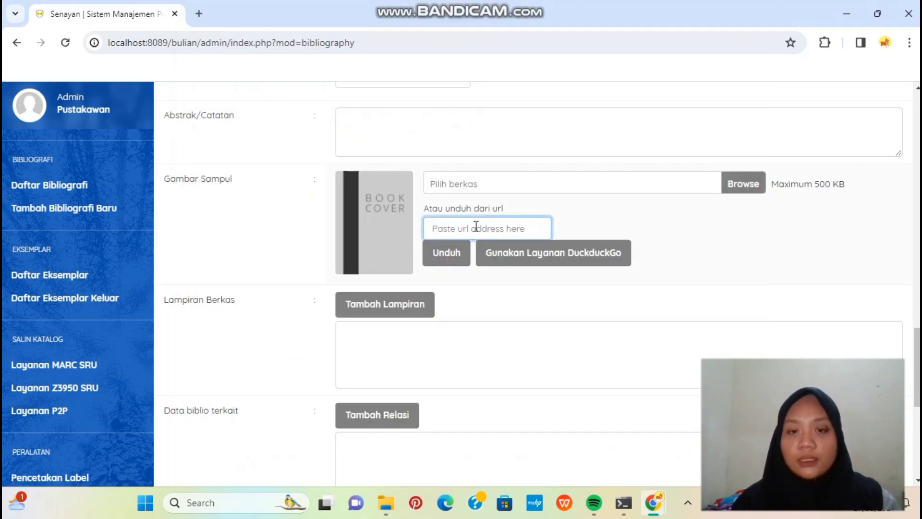
pyautogui.hotkey('ctrl', 'v')
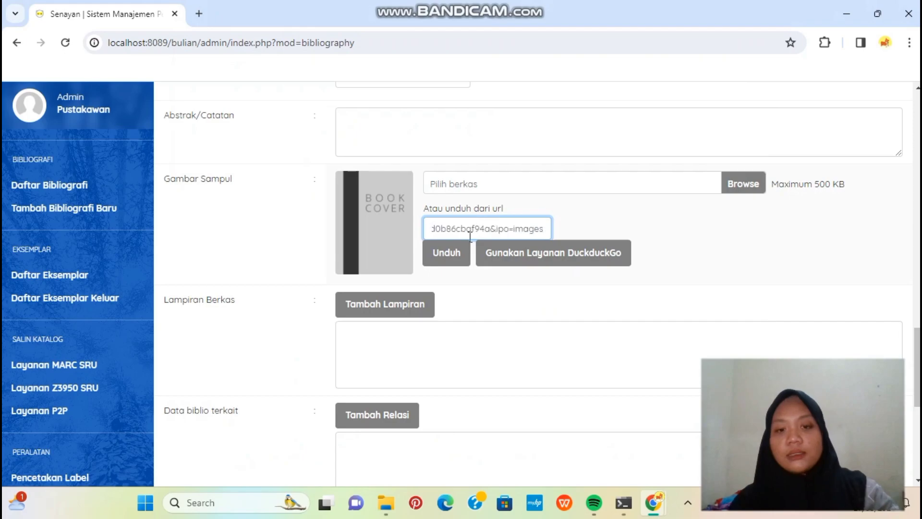
pyautogui.click(443, 263)
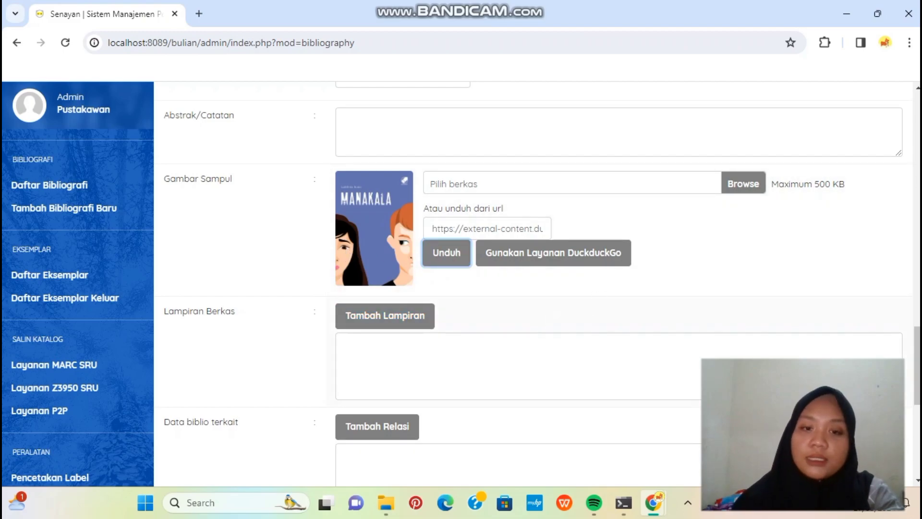
# - Set Promosikan Ke Beranda to Promosikan and save the new bibliography record
pyautogui.scroll(-2, 528, 288)
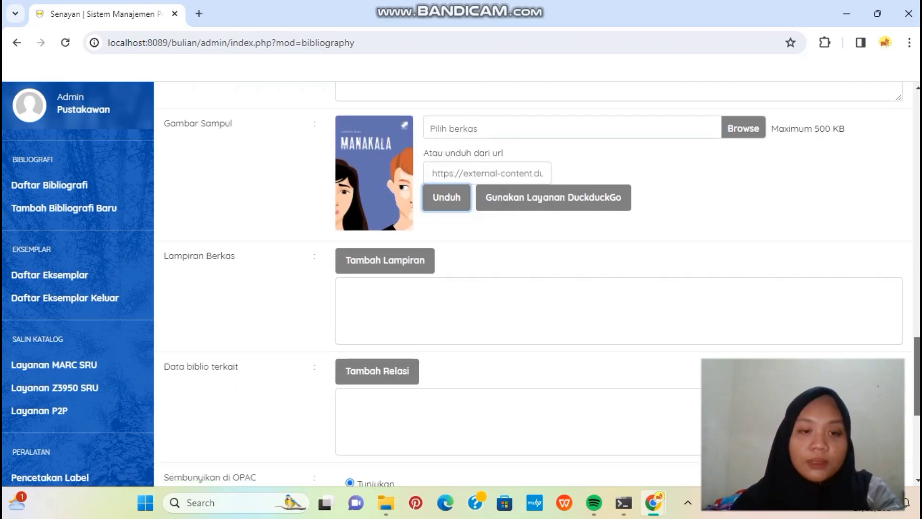
pyautogui.scroll(-2, 528, 288)
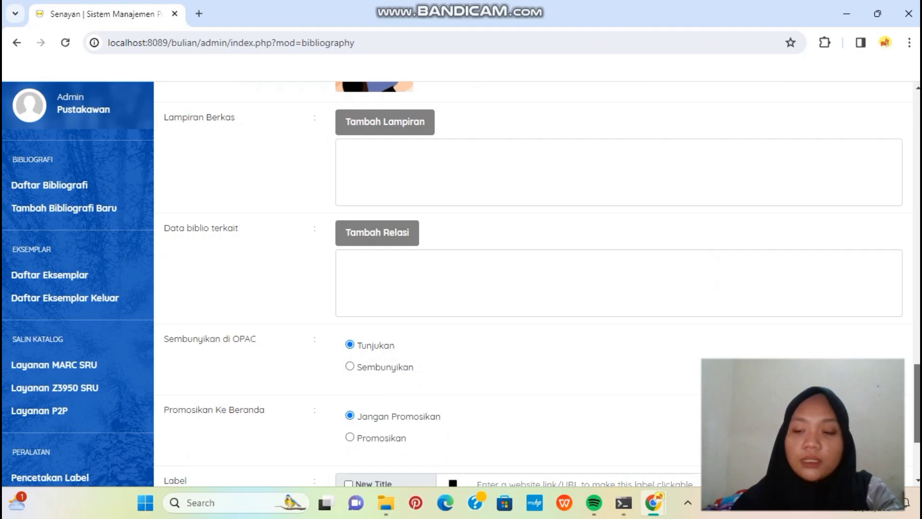
pyautogui.scroll(-2, 529, 288)
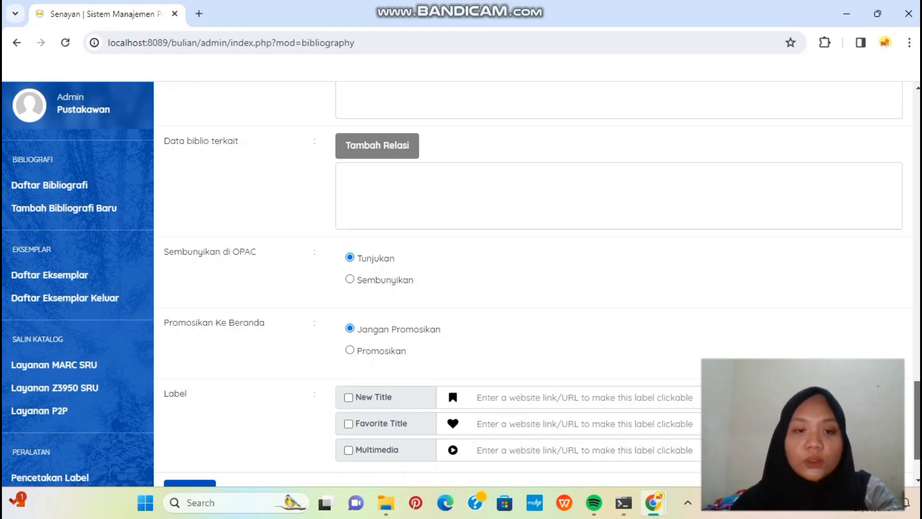
pyautogui.scroll(-2, 275, 192)
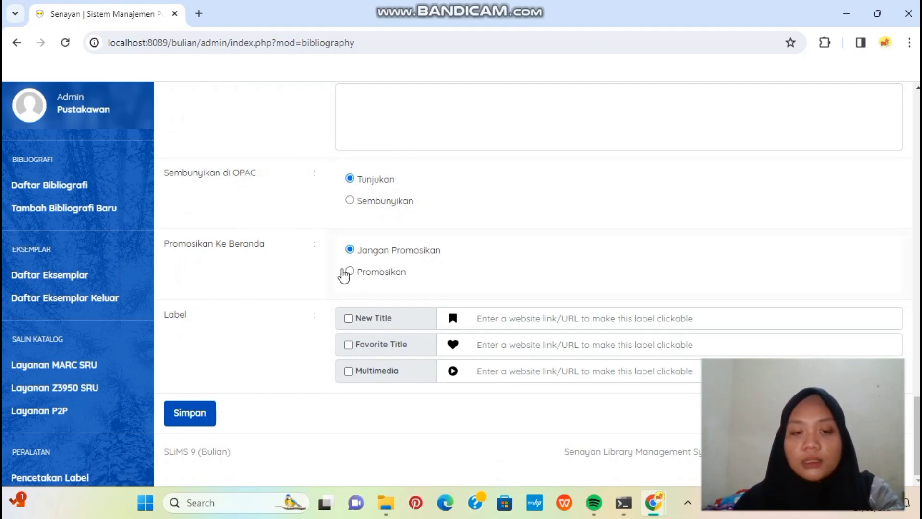
pyautogui.click(350, 272)
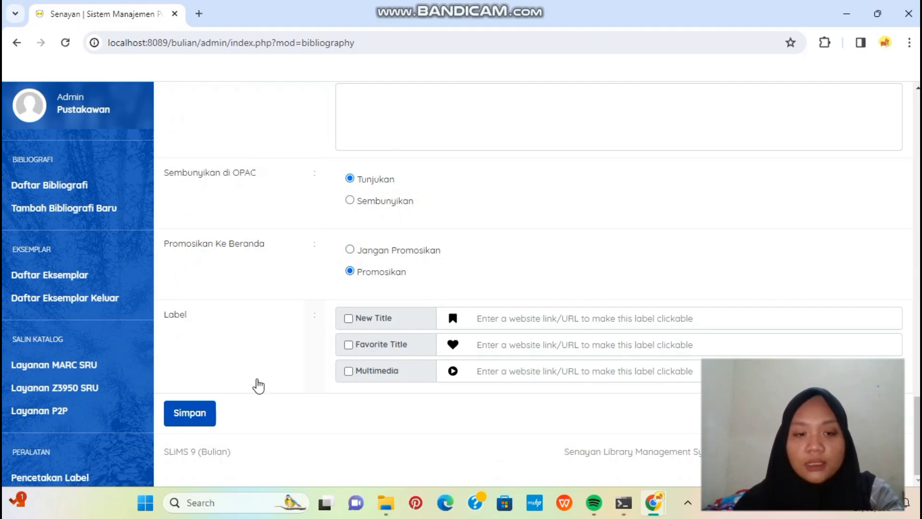
pyautogui.click(198, 420)
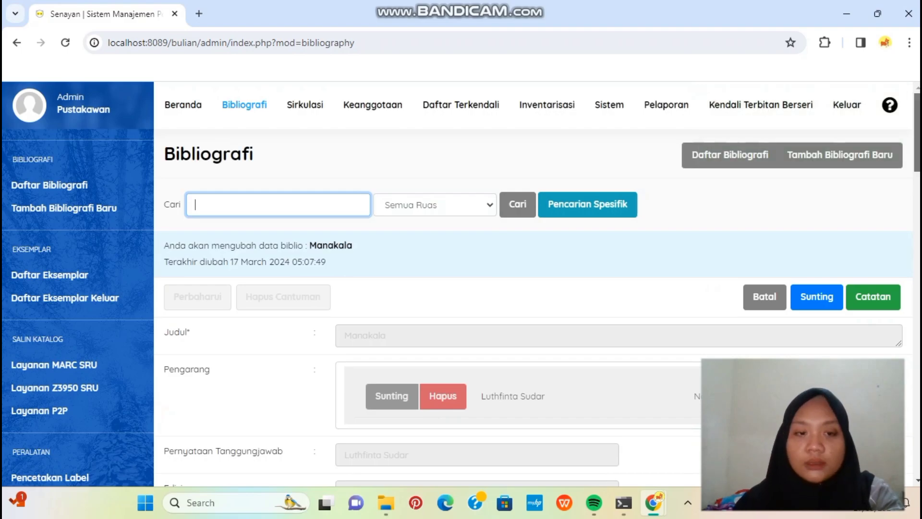
# - Review the fields of the saved Manakala record and check the list of copies in Daftar Eksemplar
pyautogui.scroll(-4, 837, 275)
pyautogui.scroll(-4, 533, 288)
pyautogui.scroll(8, 533, 288)
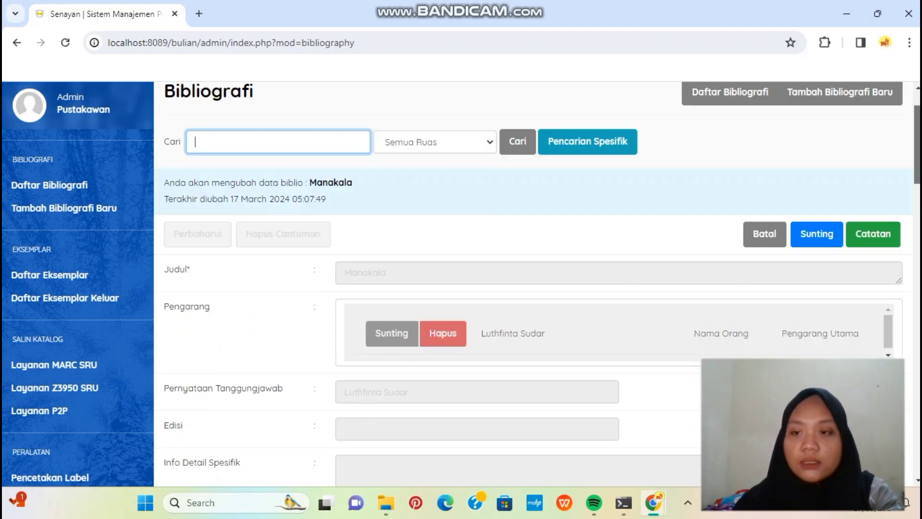
pyautogui.scroll(-2, 533, 288)
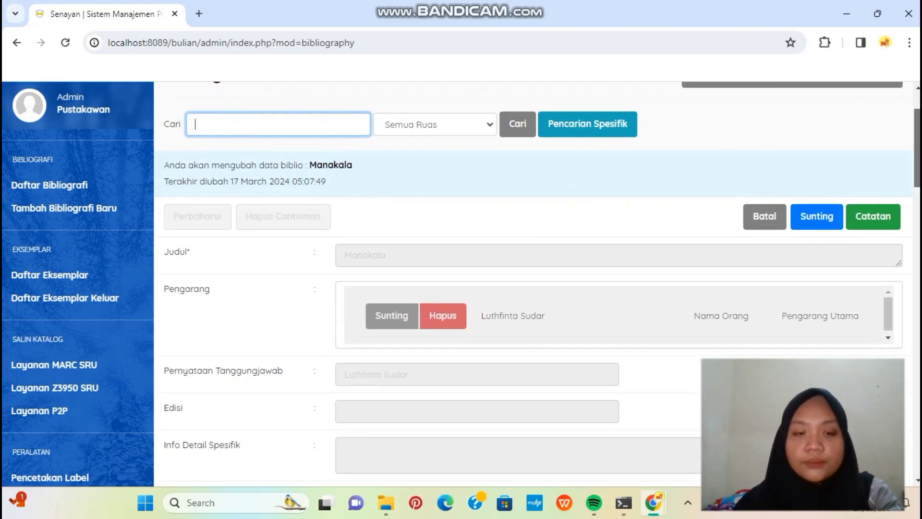
pyautogui.scroll(-8, 533, 284)
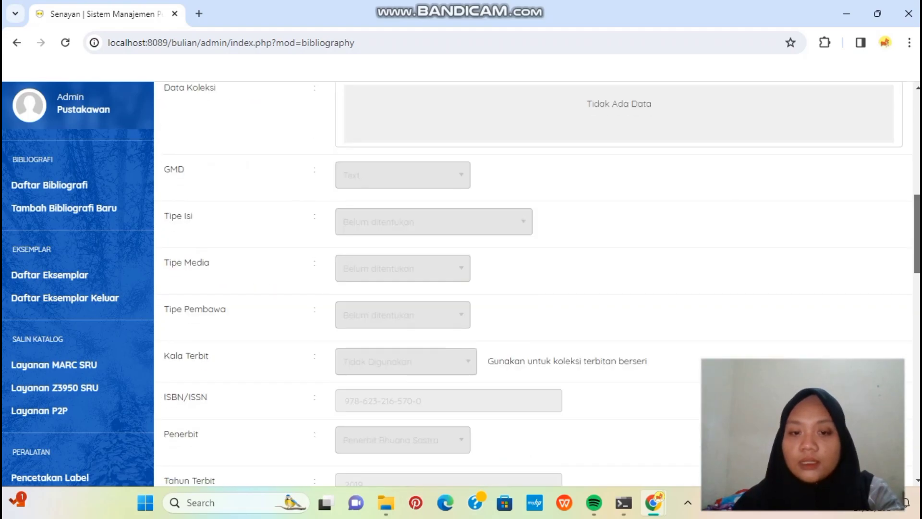
pyautogui.scroll(8, 918, 207)
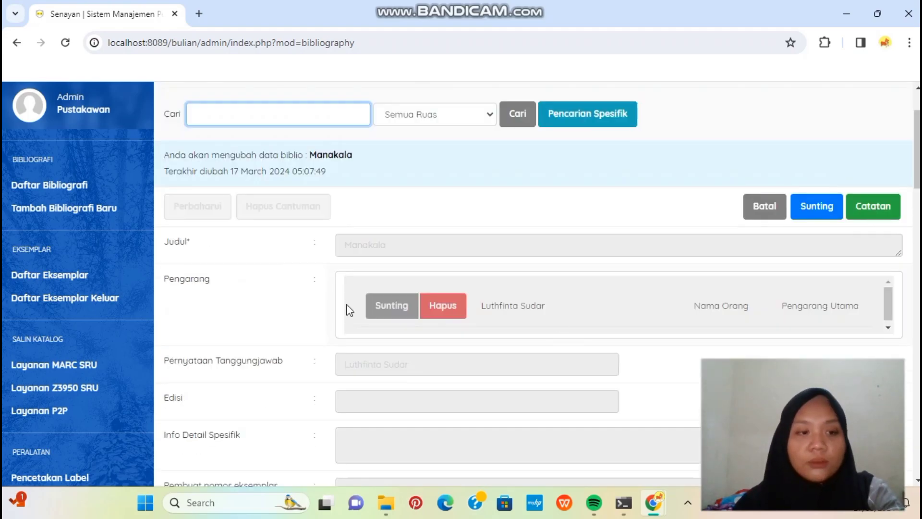
pyautogui.click(83, 285)
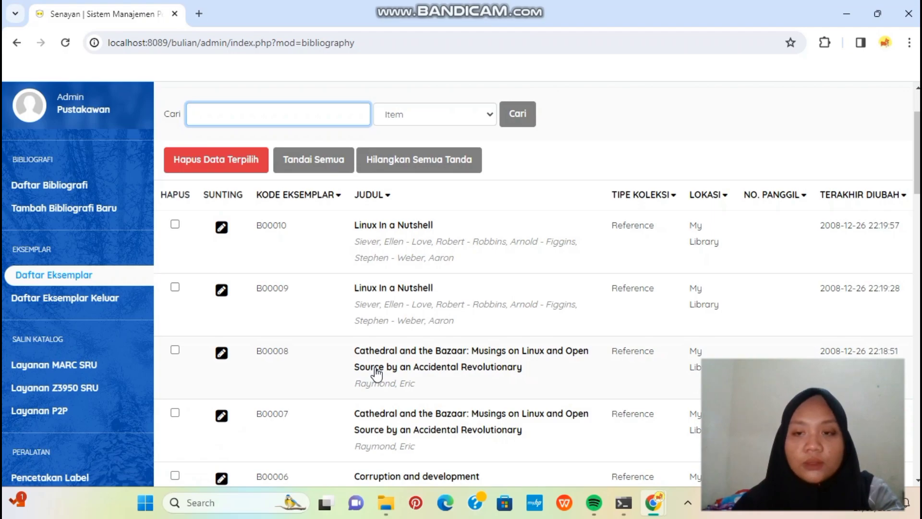
# - Open the Manakala record from Daftar Bibliografi and unlock its fields for editing
pyautogui.click(64, 188)
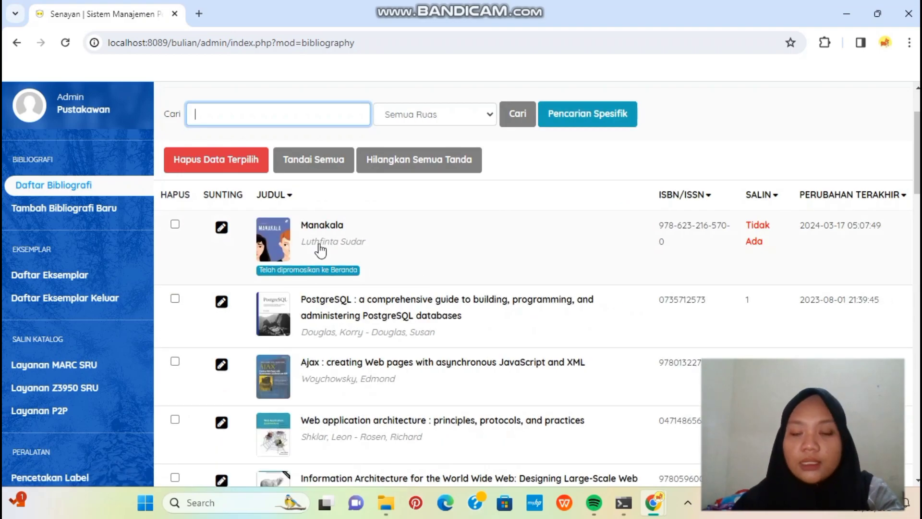
pyautogui.click(222, 237)
pyautogui.click(222, 228)
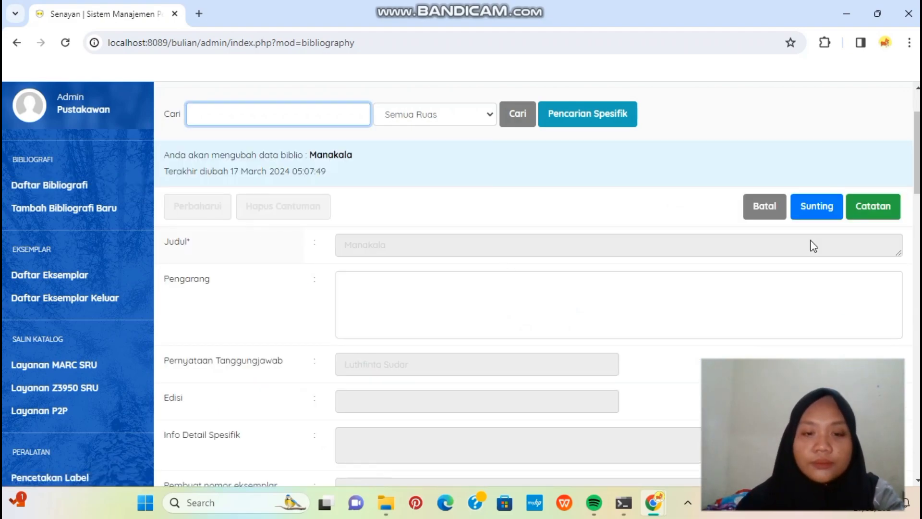
pyautogui.click(829, 205)
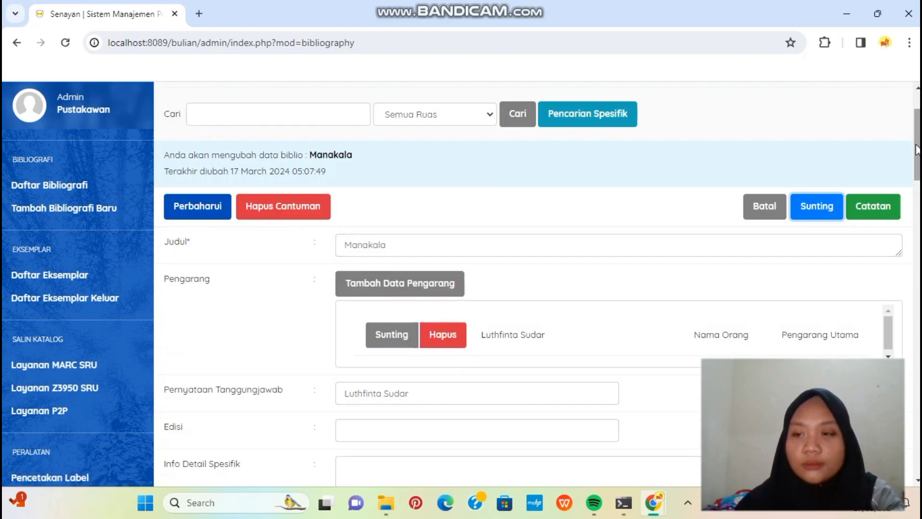
# - Open the form for adding a new copy under Data Koleksi of the Manakala record
pyautogui.scroll(-4, 912, 144)
pyautogui.scroll(-4, 654, 189)
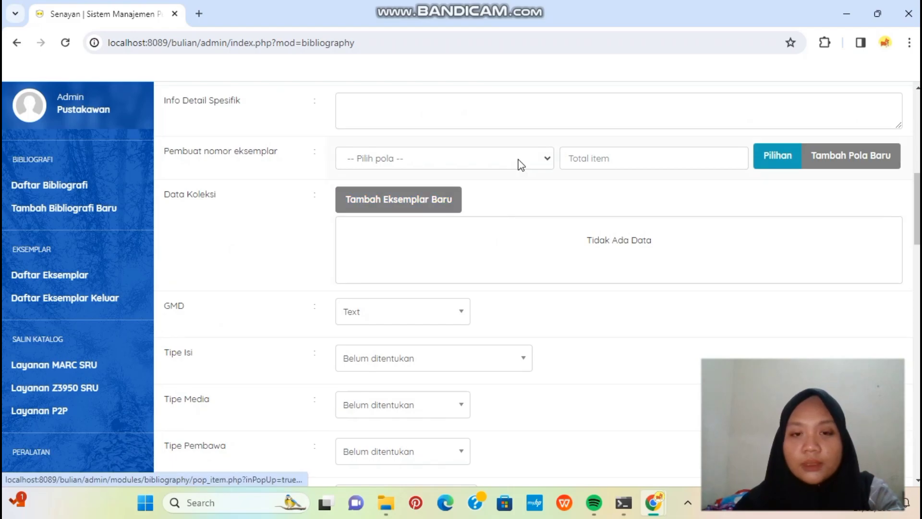
pyautogui.click(550, 158)
pyautogui.click(551, 158)
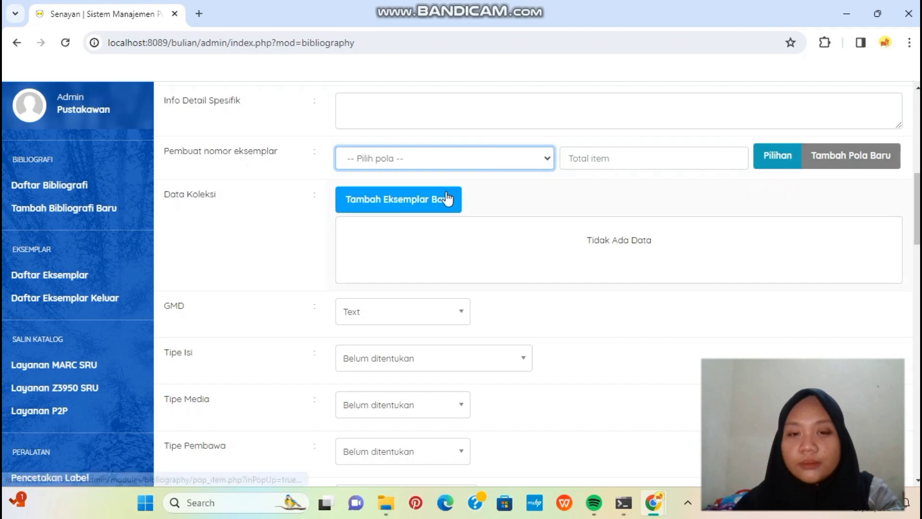
pyautogui.click(446, 193)
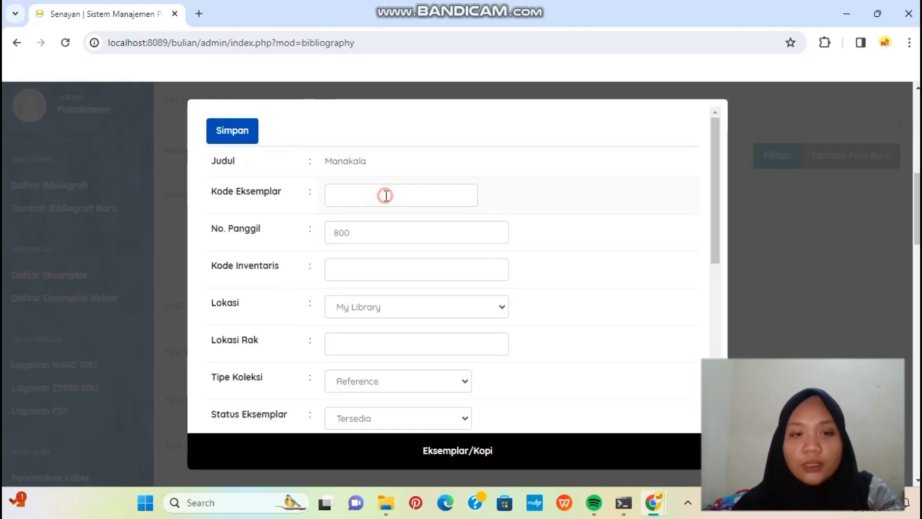
# - Enter P000008S as the Kode Eksemplar of the new copy and set its No. Panggil to "800 LUT m"
pyautogui.click(385, 195)
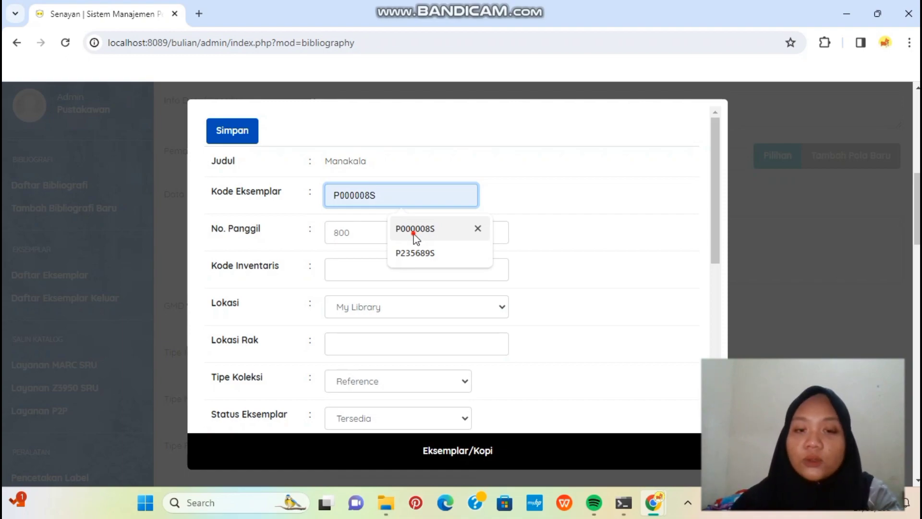
pyautogui.click(414, 234)
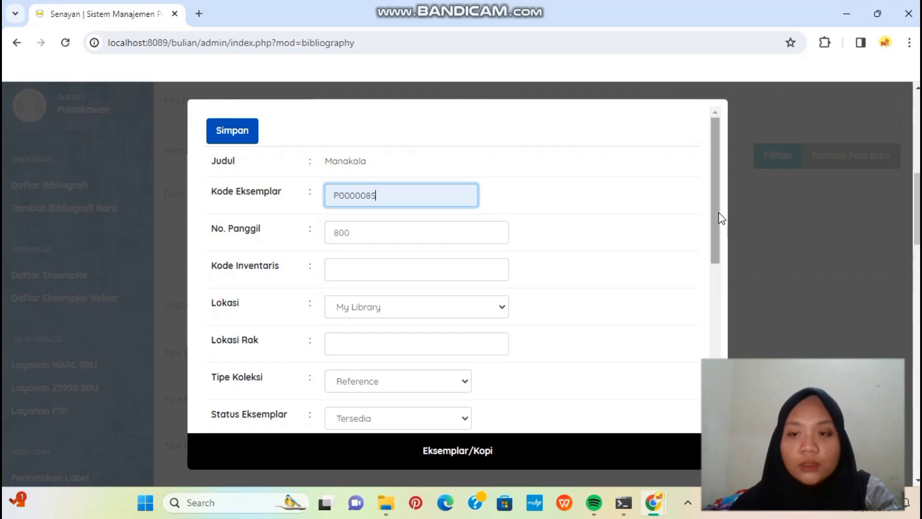
pyautogui.click(472, 226)
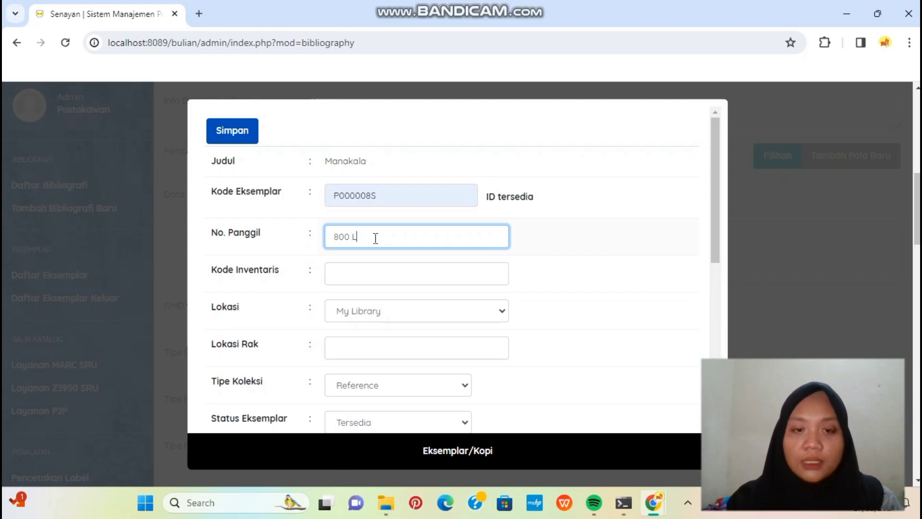
pyautogui.write('LUT m')
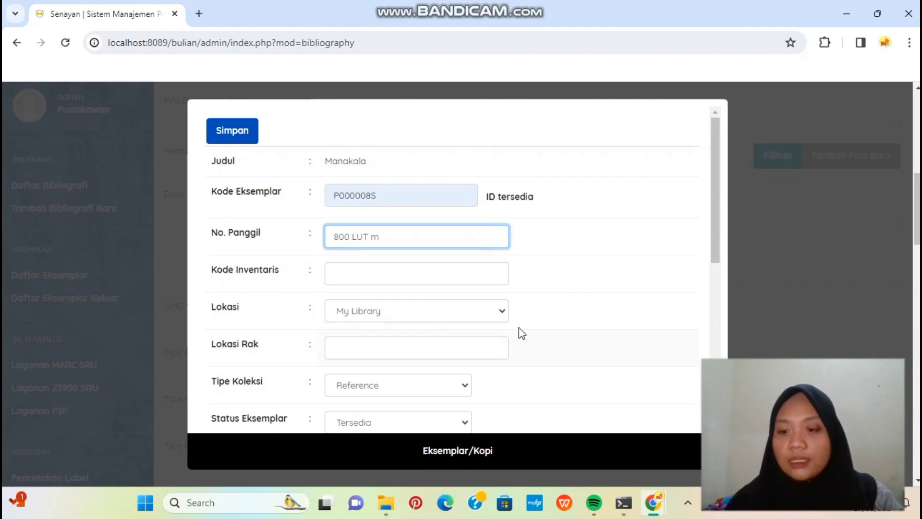
# - Set the new copy's Tipe Koleksi to Textbook and save the copy
pyautogui.moveTo(710, 224); pyautogui.dragTo(720, 337)
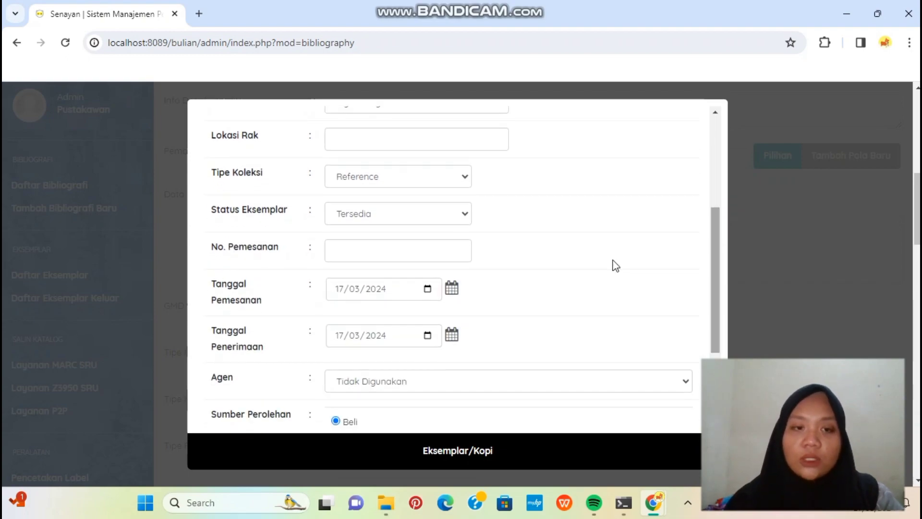
pyautogui.click(445, 176)
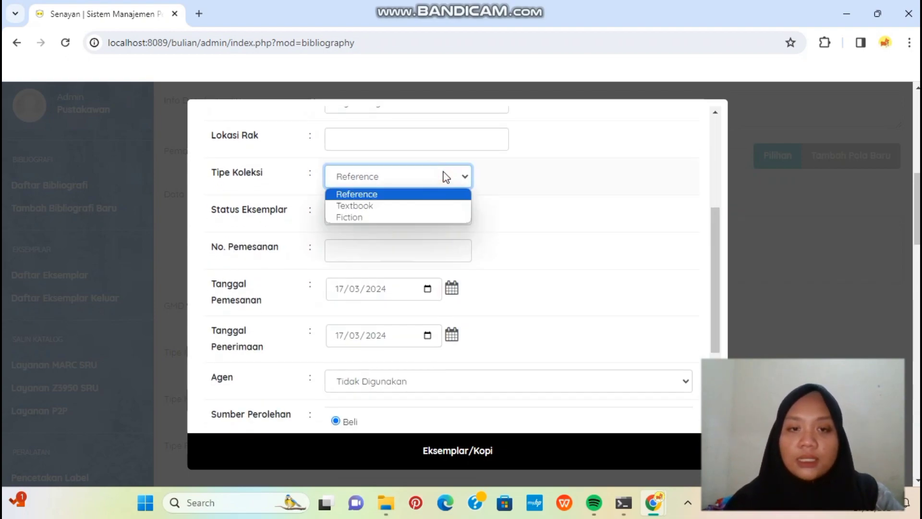
pyautogui.click(423, 209)
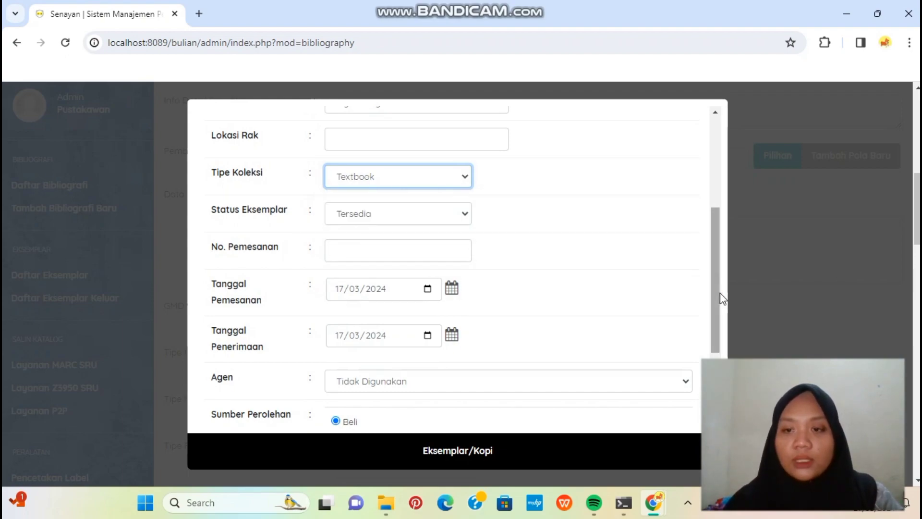
pyautogui.scroll(-2, 713, 317)
pyautogui.scroll(-3, 707, 353)
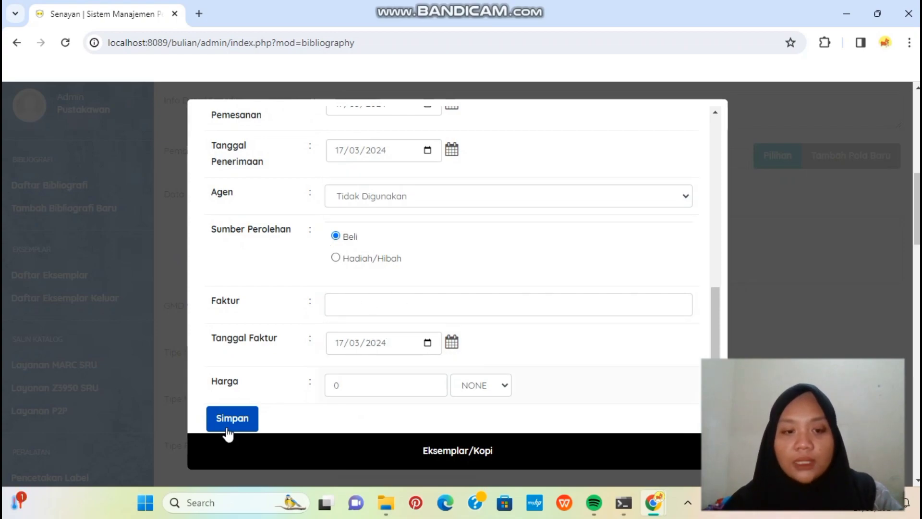
pyautogui.click(236, 422)
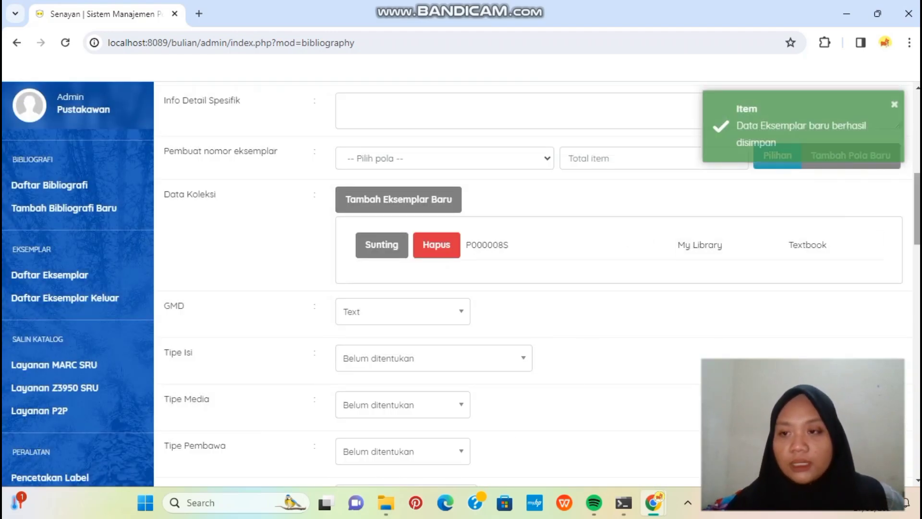
# - Save the updated Manakala bibliography record and return to Daftar Bibliografi
pyautogui.moveTo(916, 176); pyautogui.dragTo(909, 194)
pyautogui.scroll(4, 894, 200)
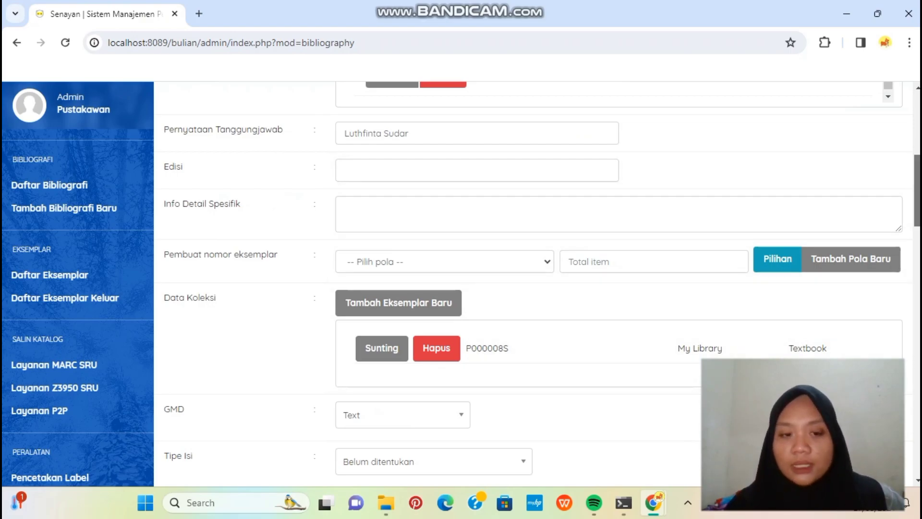
pyautogui.scroll(-7, 908, 329)
pyautogui.moveTo(908, 329); pyautogui.dragTo(906, 485)
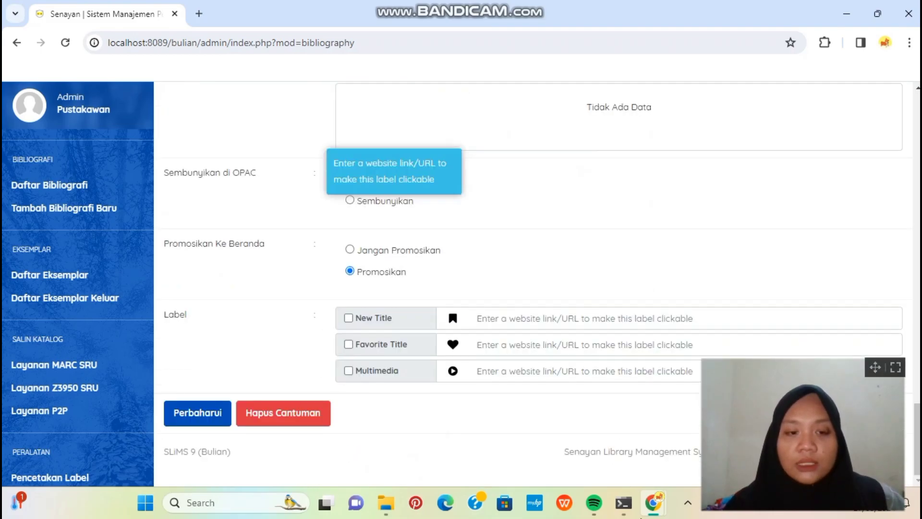
pyautogui.click(213, 416)
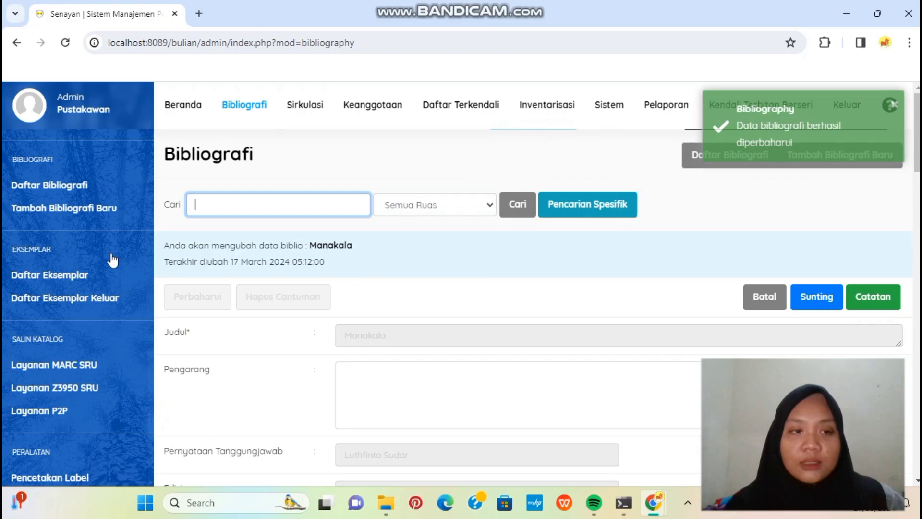
pyautogui.click(79, 188)
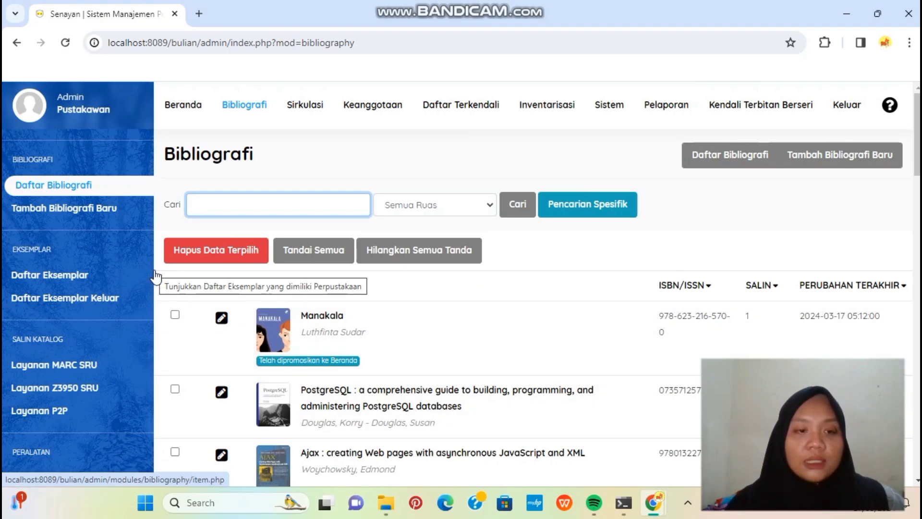
# - Open Pencetakan Label and add the Manakala entry to the label print queue
pyautogui.moveTo(154, 267); pyautogui.dragTo(153, 329)
pyautogui.scroll(-3, 147, 391)
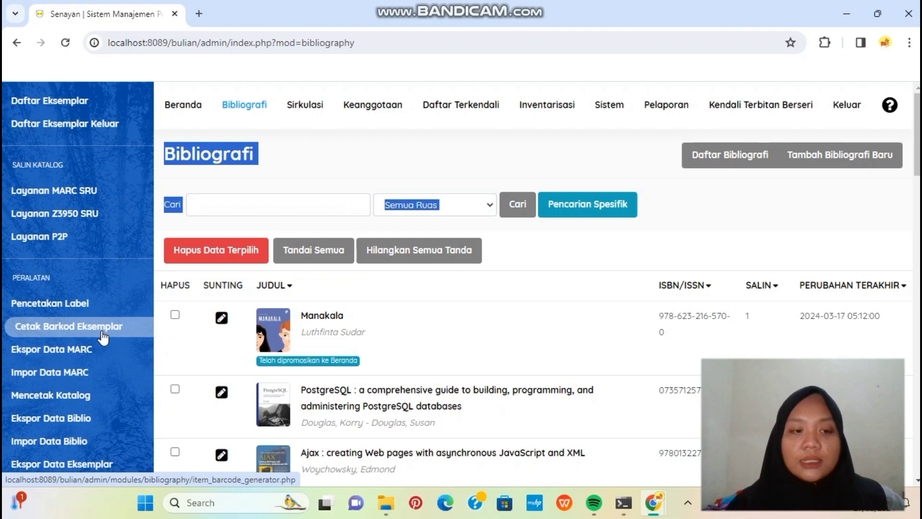
pyautogui.click(88, 304)
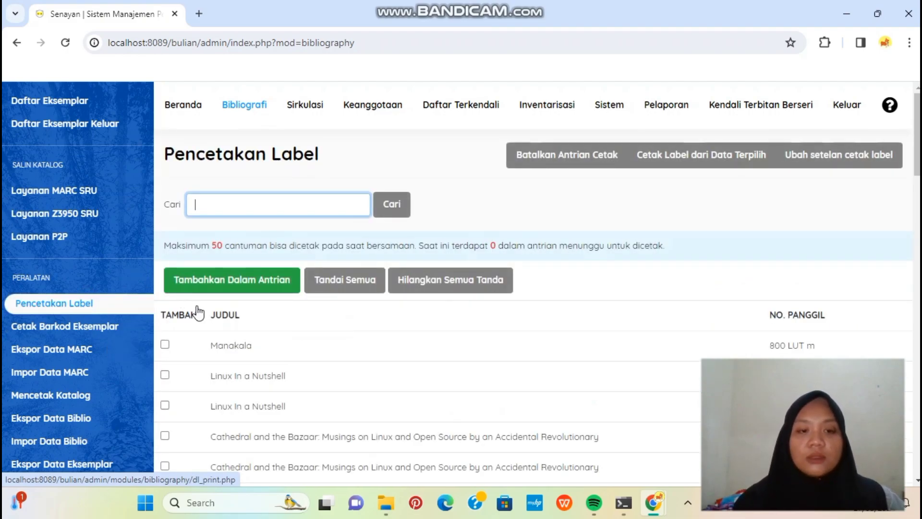
pyautogui.click(166, 344)
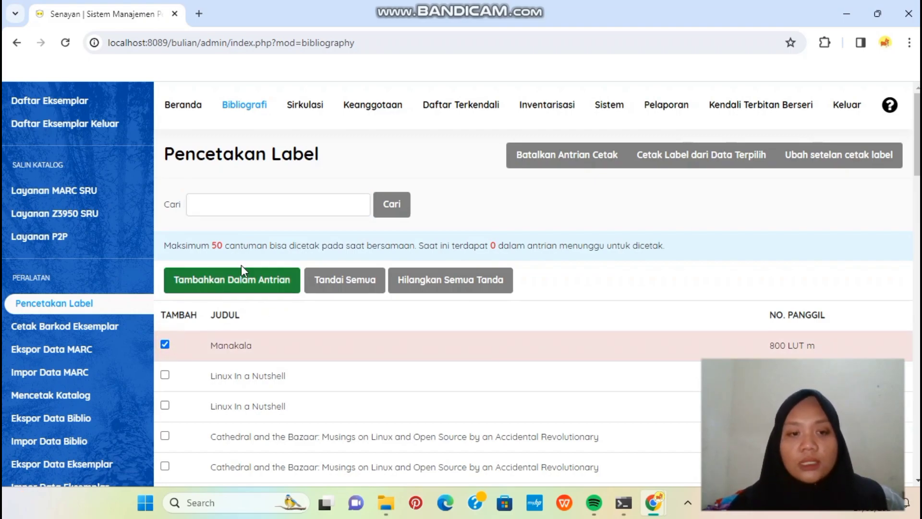
pyautogui.click(243, 284)
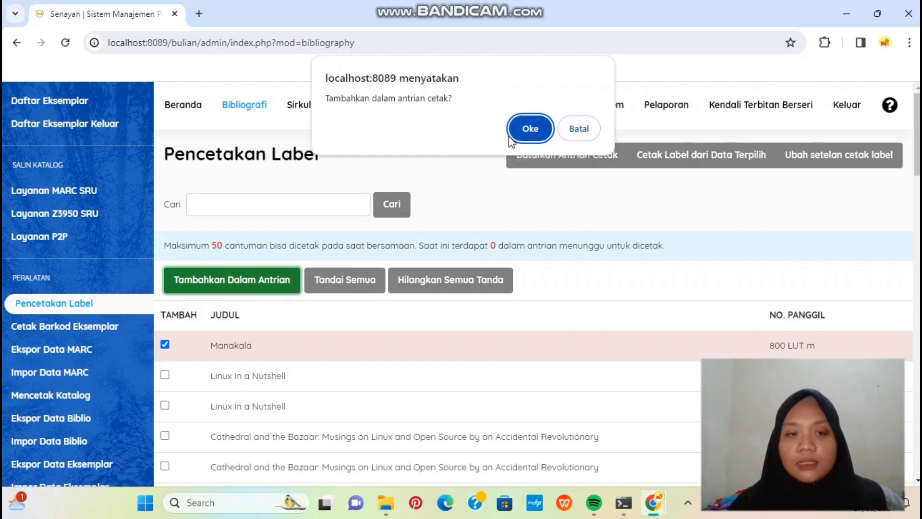
pyautogui.click(527, 130)
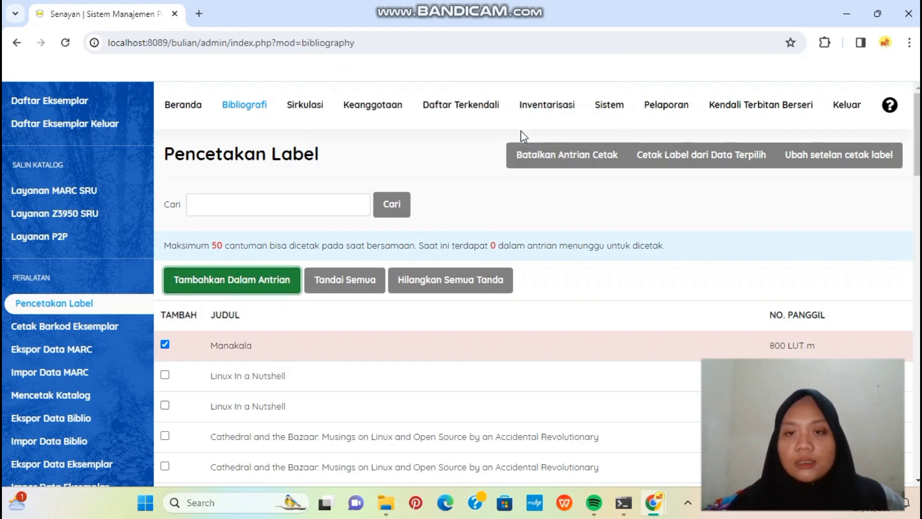
# - Generate the label for the queued Manakala entry, preview it, and close it without printing
pyautogui.click(680, 168)
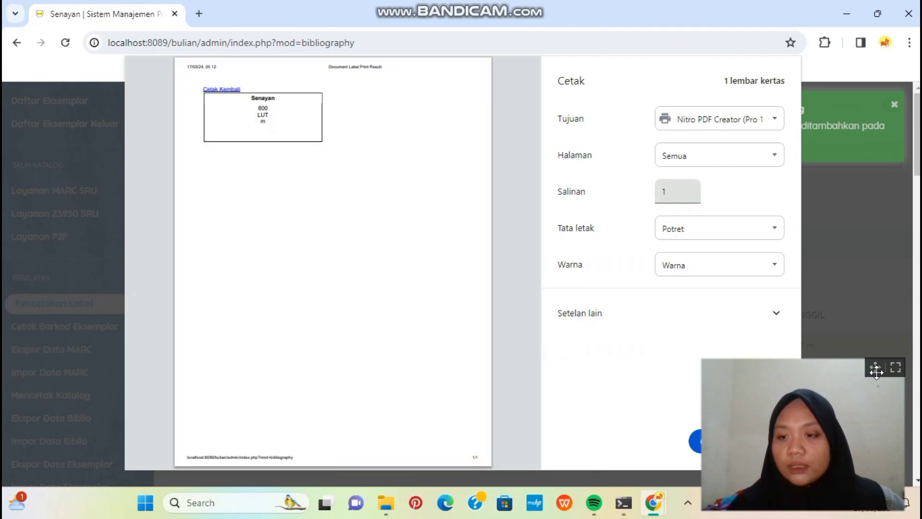
pyautogui.moveTo(874, 373); pyautogui.dragTo(889, 278)
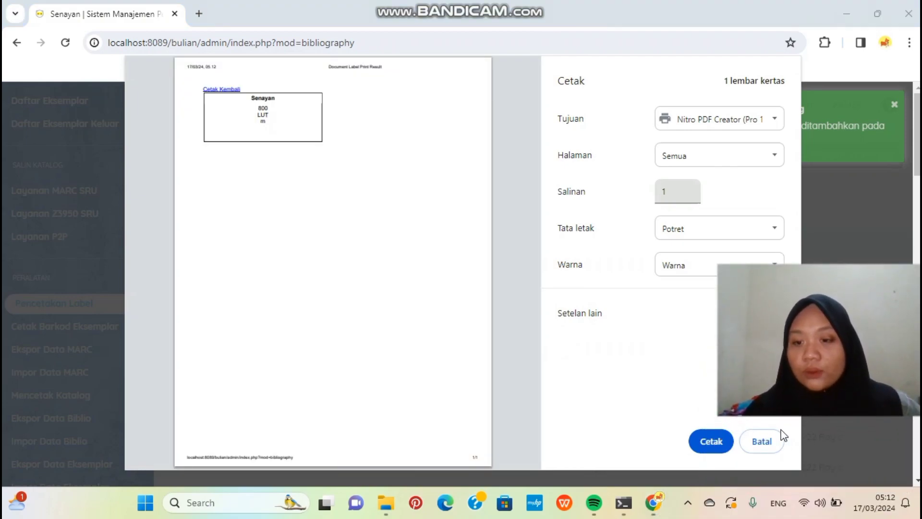
pyautogui.click(762, 442)
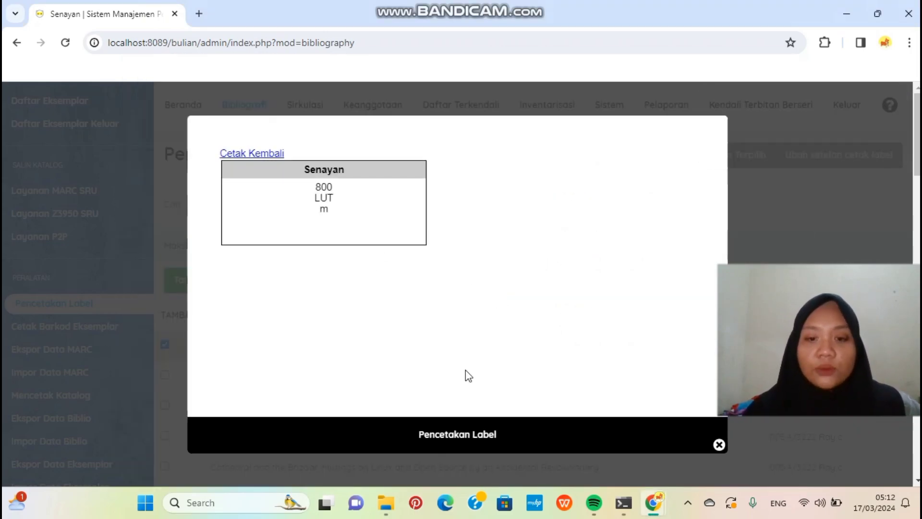
pyautogui.click(719, 446)
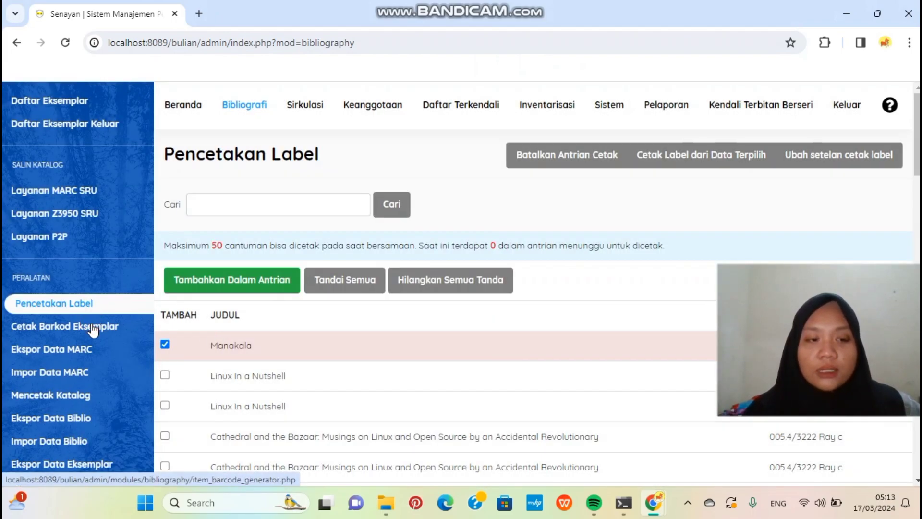
# - Open Cetak Barkod Eksemplar and add Manakala copy P000008S to the barcode print queue
pyautogui.click(93, 329)
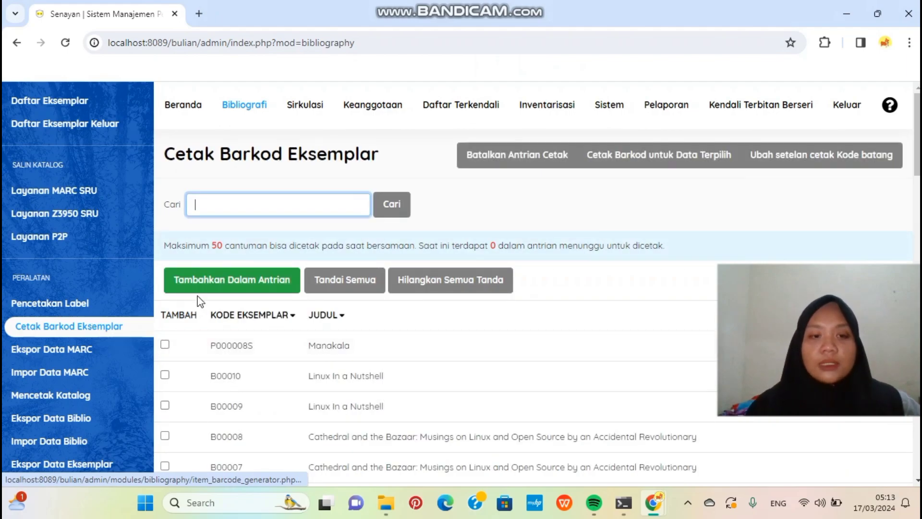
pyautogui.click(165, 344)
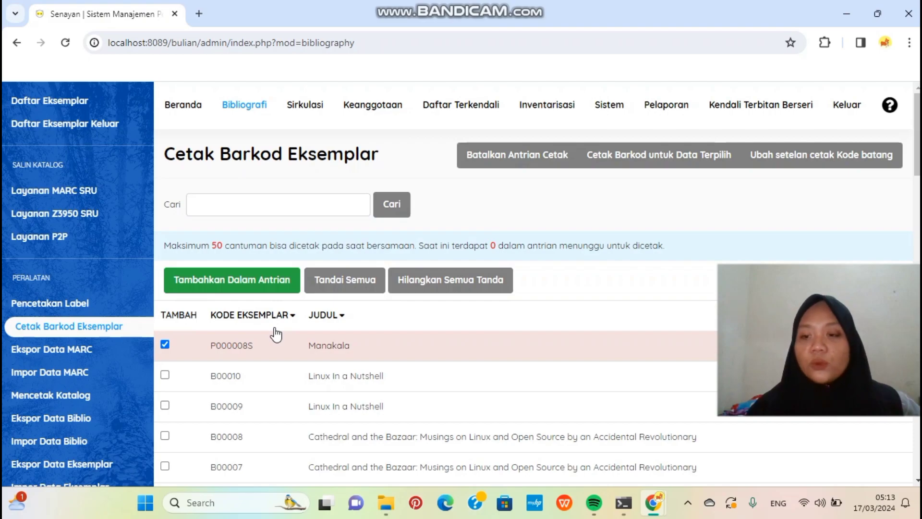
pyautogui.click(265, 292)
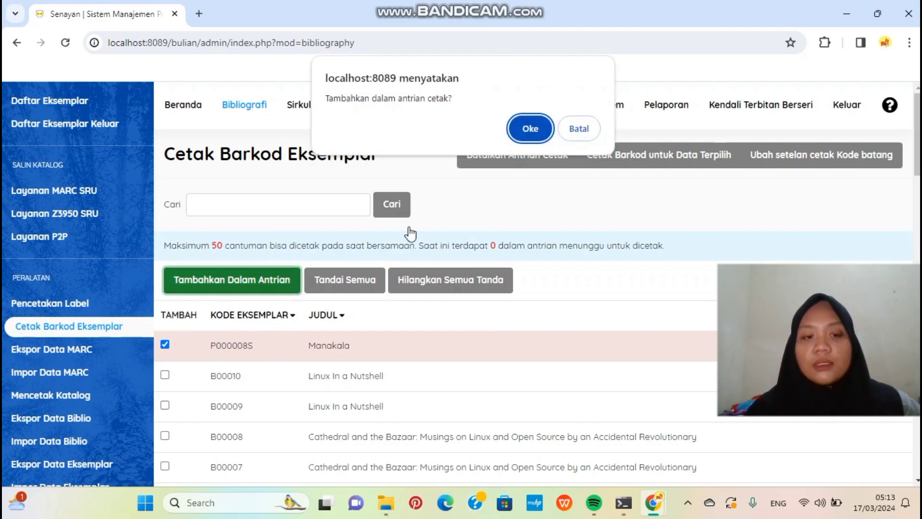
# - Generate the barcode for the queued Manakala copy, preview it, and close it without printing
pyautogui.click(660, 162)
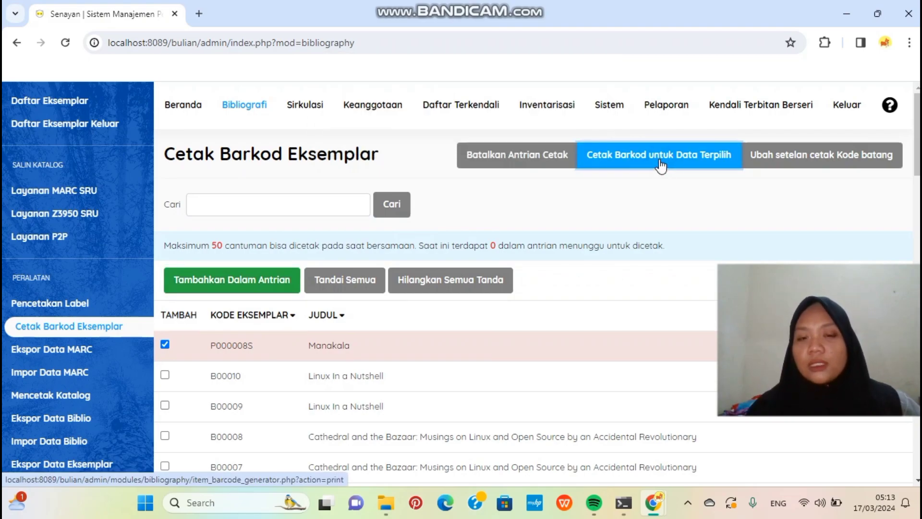
pyautogui.click(661, 165)
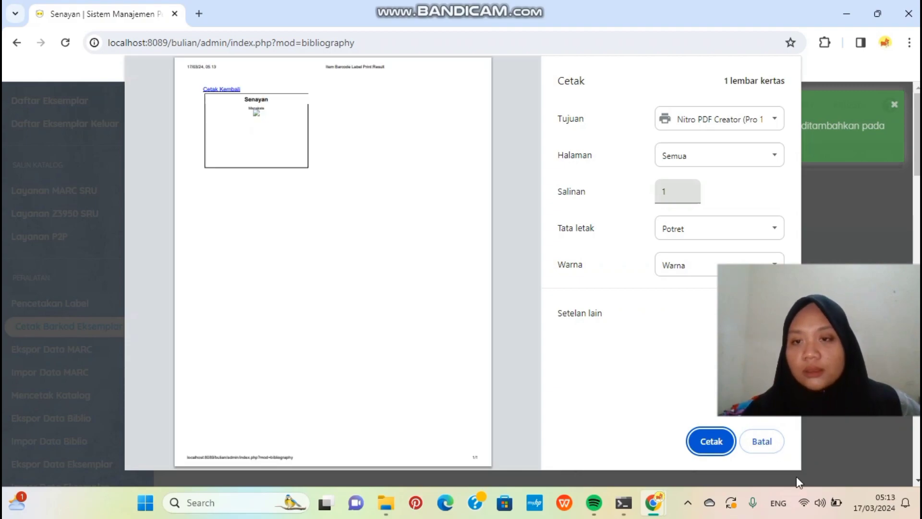
pyautogui.click(762, 441)
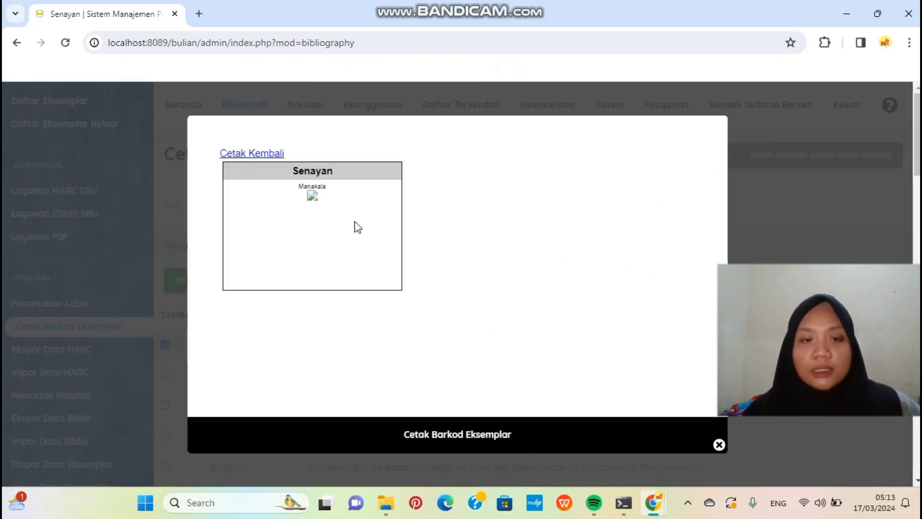
pyautogui.click(316, 198)
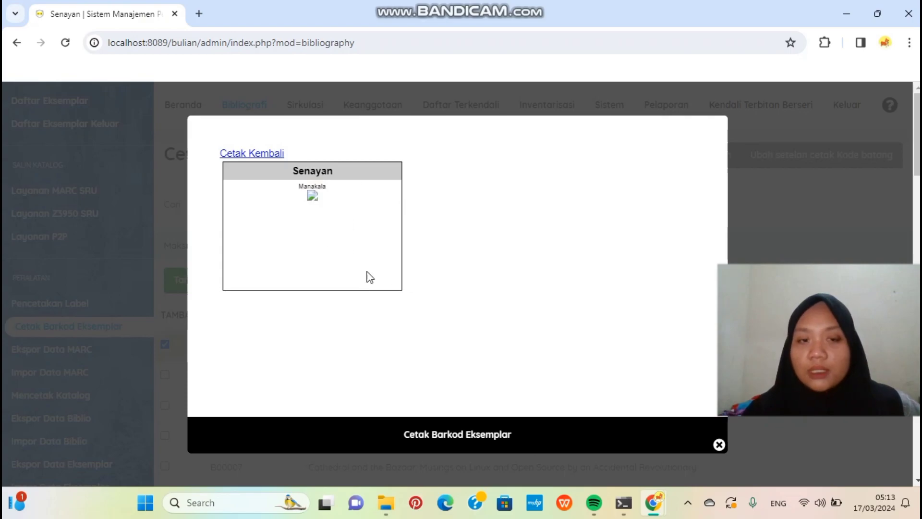
pyautogui.click(719, 446)
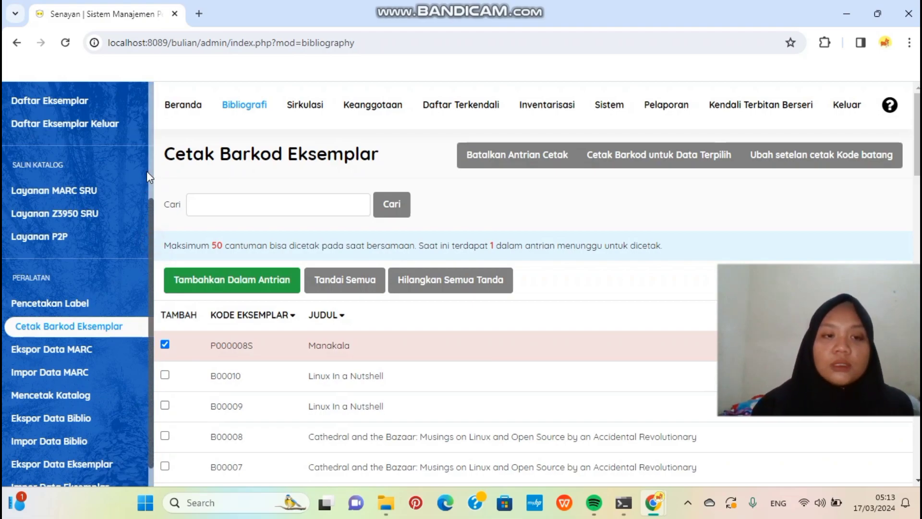
pyautogui.scroll(4, 148, 182)
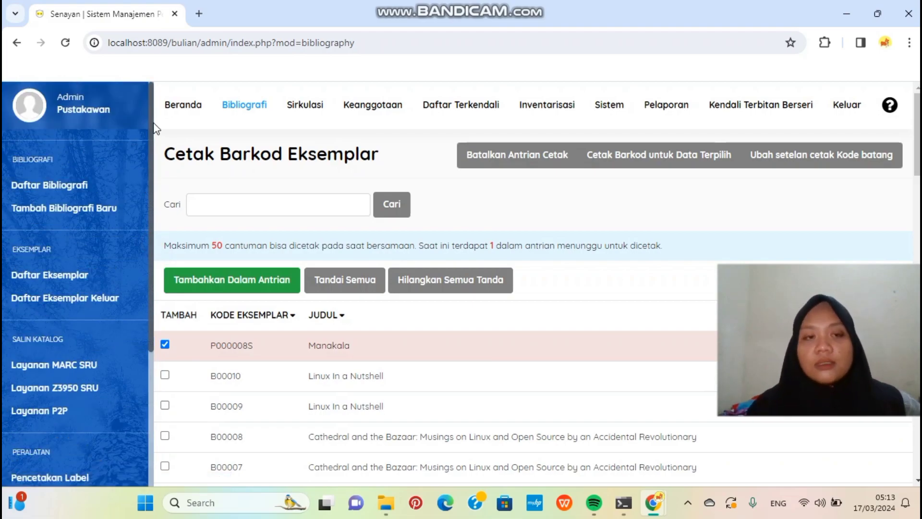